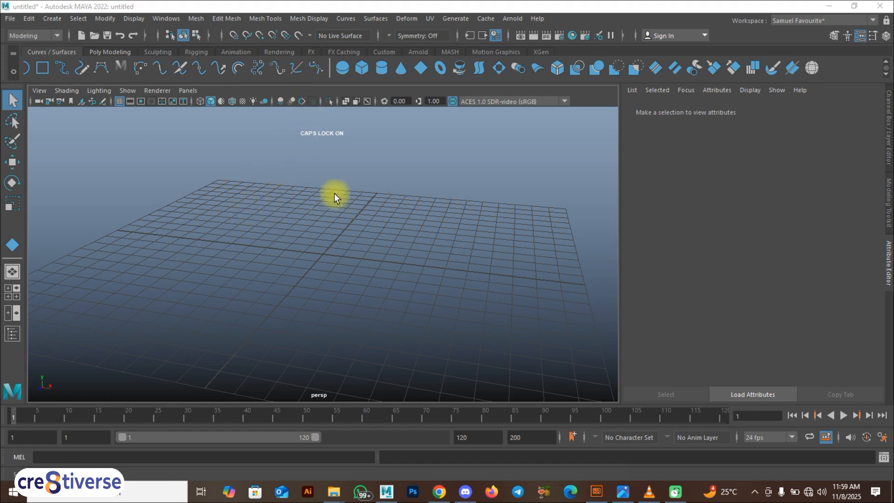
Step: Switch from the perspective view to a full-size front view centred on the vertical axis
key(space)
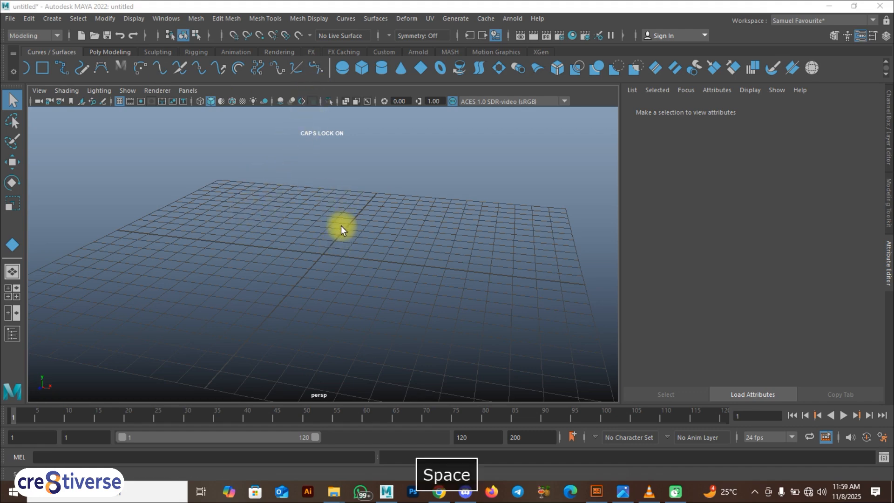
key(space)
key(space)
alt+middle_drag(366, 219, 358, 282)
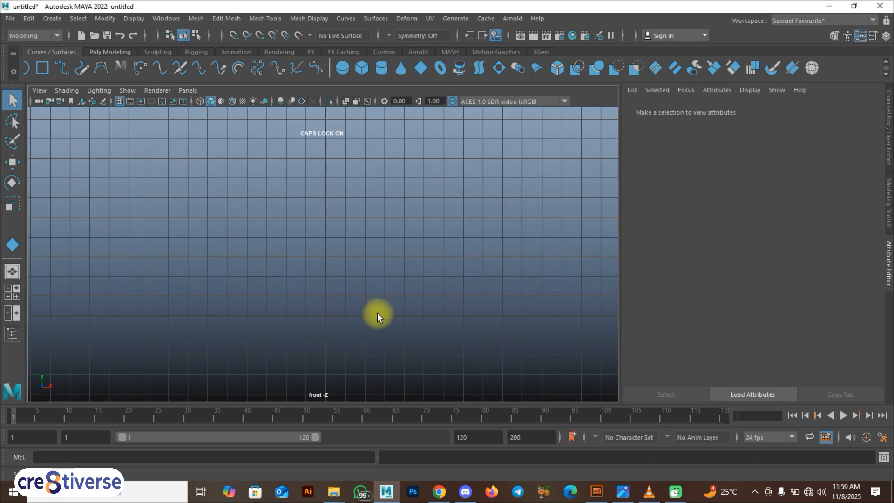
key(F9)
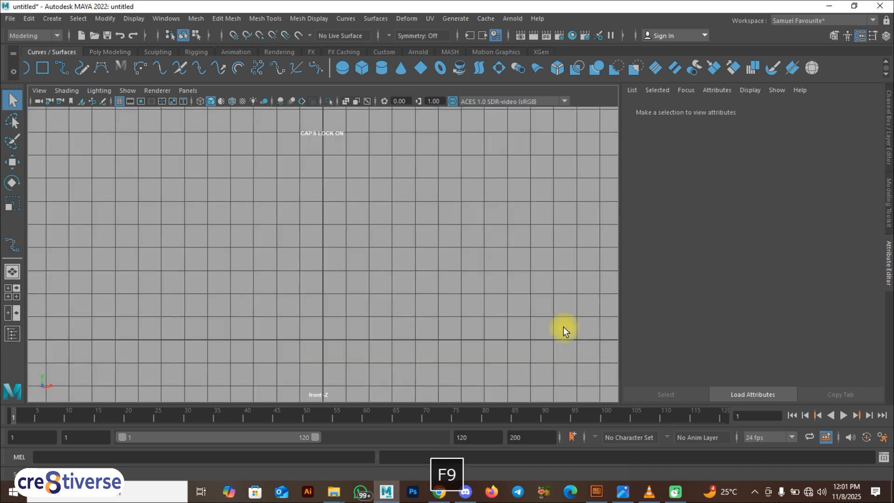
Step: Start an EP curve snapped to the vertical centre axis and draw the bowl's floor and inner wall up towards the rim
click(62, 68)
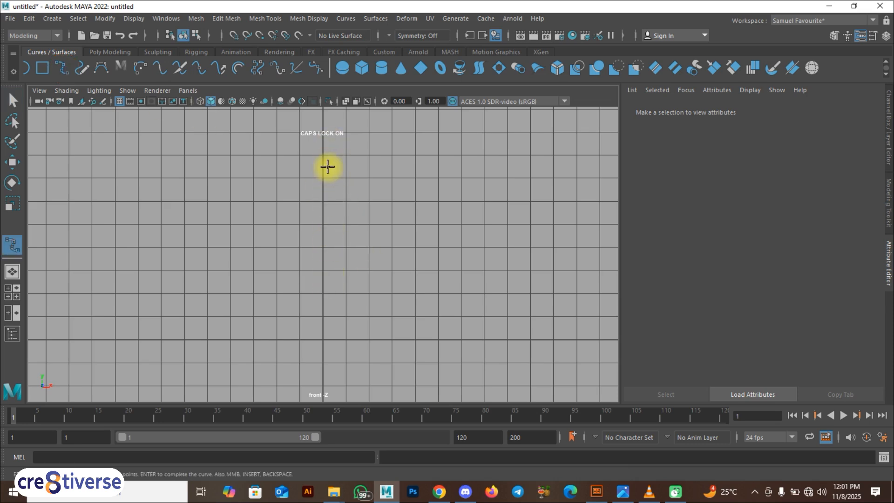
key(x)
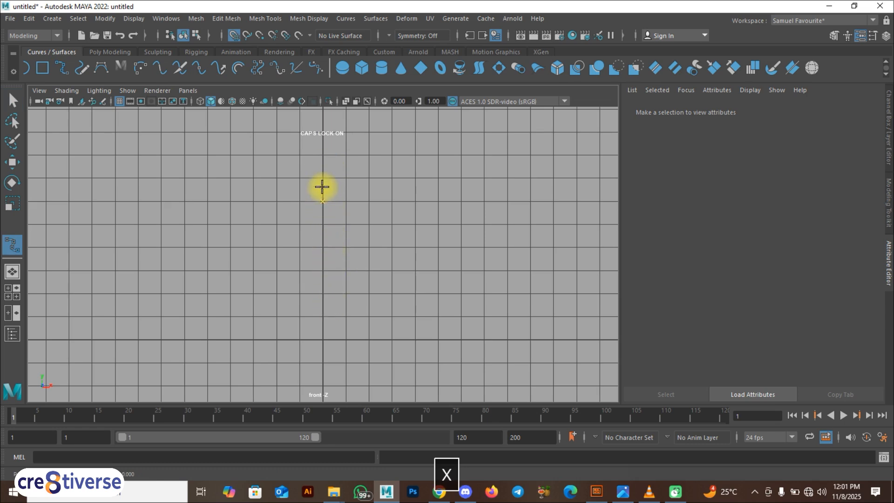
click(322, 159)
alt+middle_drag(319, 166, 316, 225)
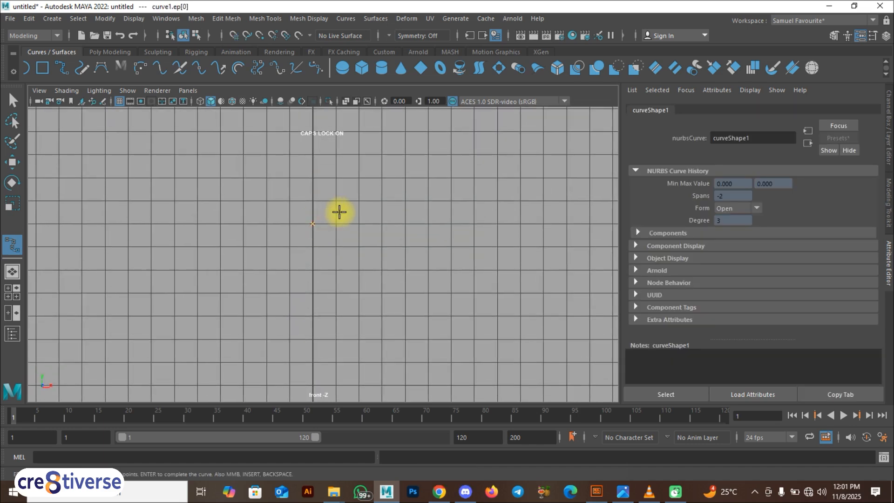
key(F9)
click(406, 198)
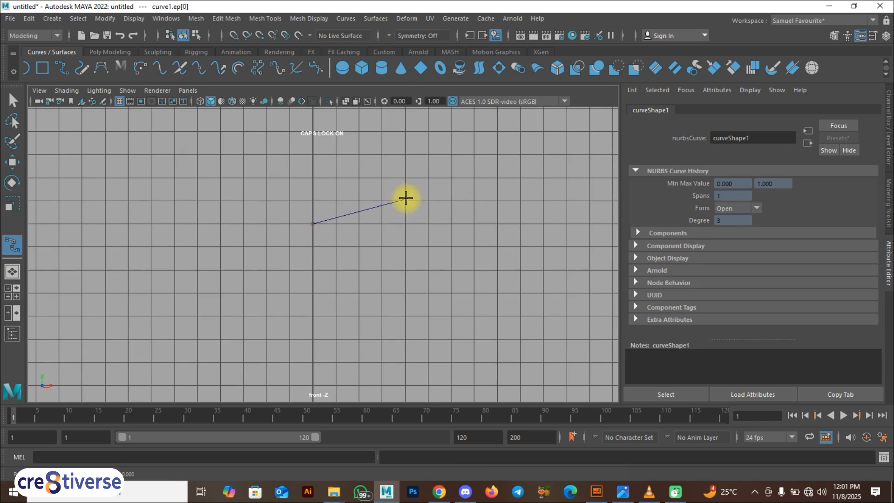
click(414, 151)
click(401, 132)
drag(390, 122, 384, 118)
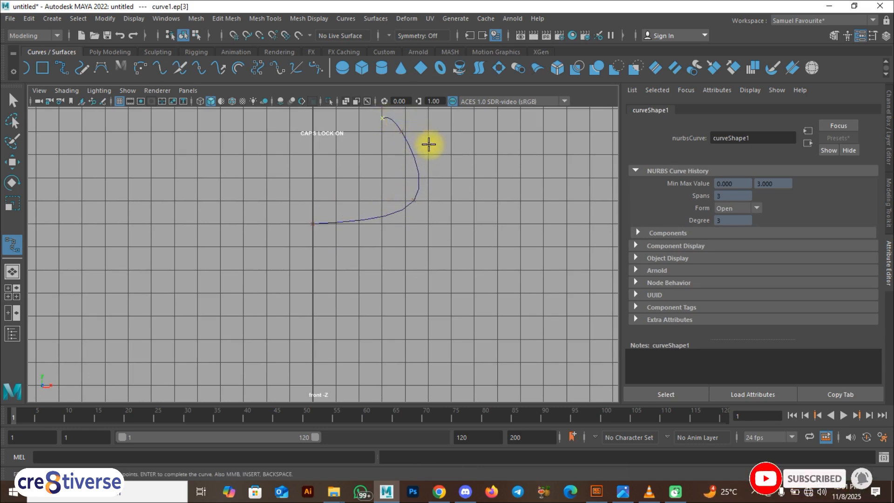
key(ctrl+z)
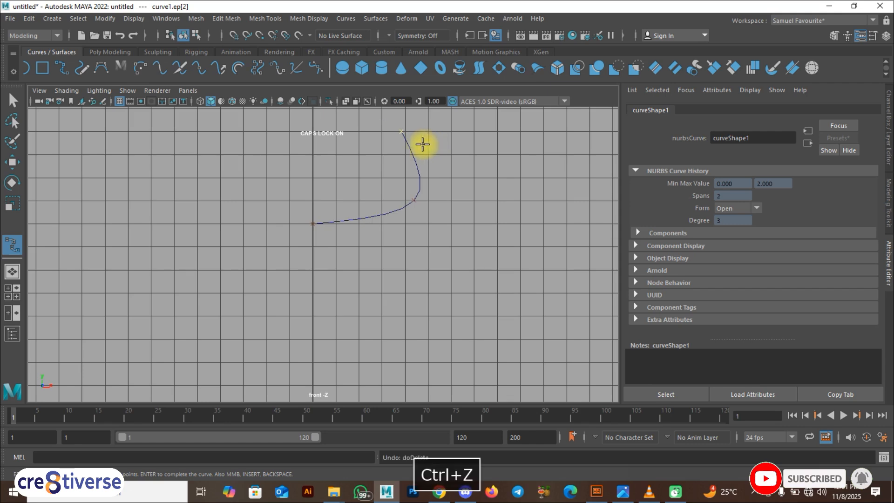
alt+middle_drag(390, 121, 385, 139)
key(ctrl+z)
Step: Continue the EP curve over the bowl's rim, down the outer wall and inward to the top of the stem
click(389, 124)
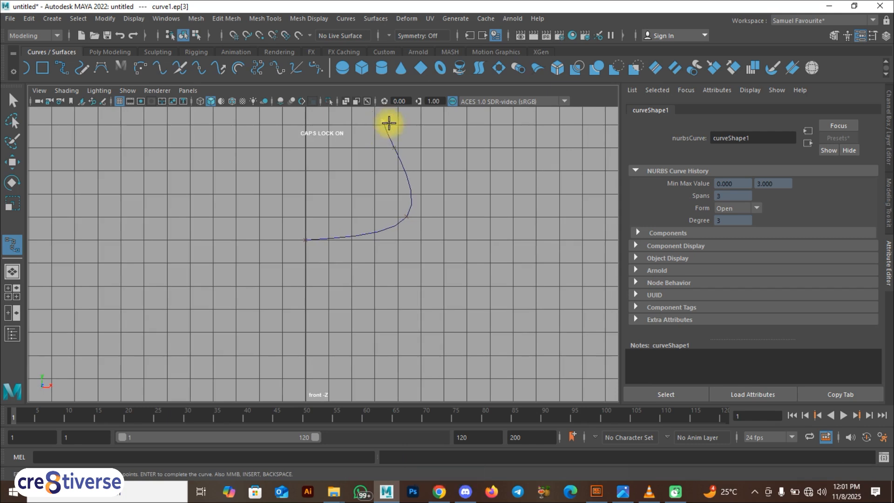
click(417, 146)
click(432, 185)
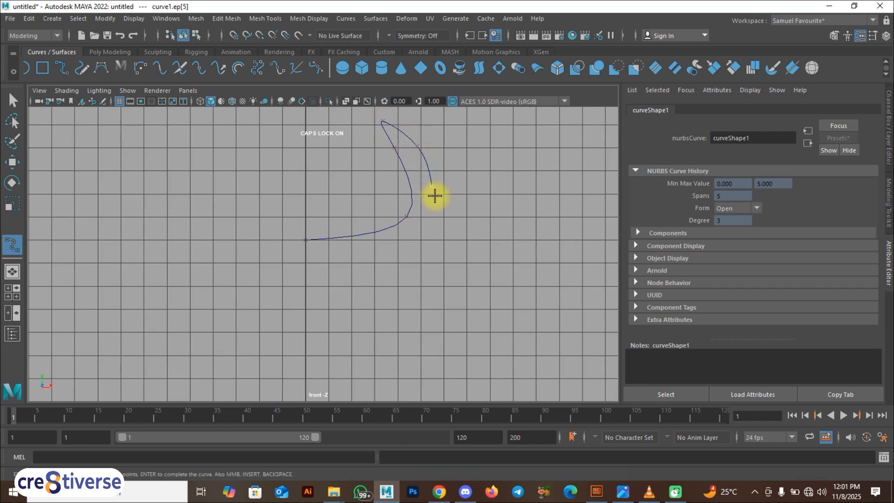
click(435, 238)
click(422, 262)
click(388, 281)
key(F9)
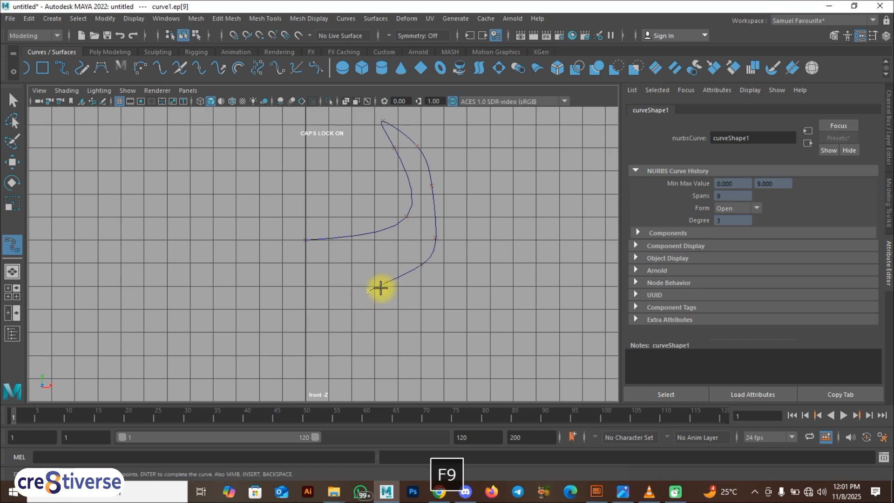
key(space)
click(373, 291)
Step: Draw the stem, flared foot and underside of the base, ending the curve snapped to the centre axis
alt+middle_drag(375, 288, 377, 225)
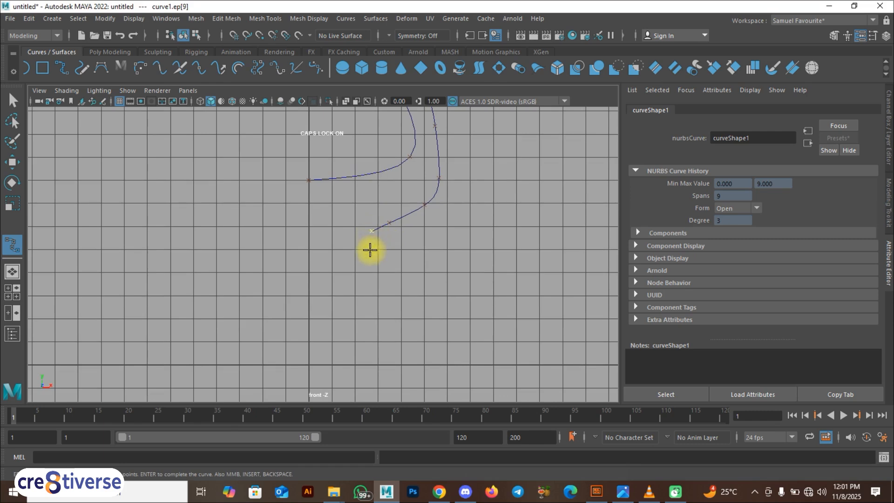
click(365, 271)
click(377, 321)
click(393, 352)
click(412, 371)
click(371, 365)
click(349, 364)
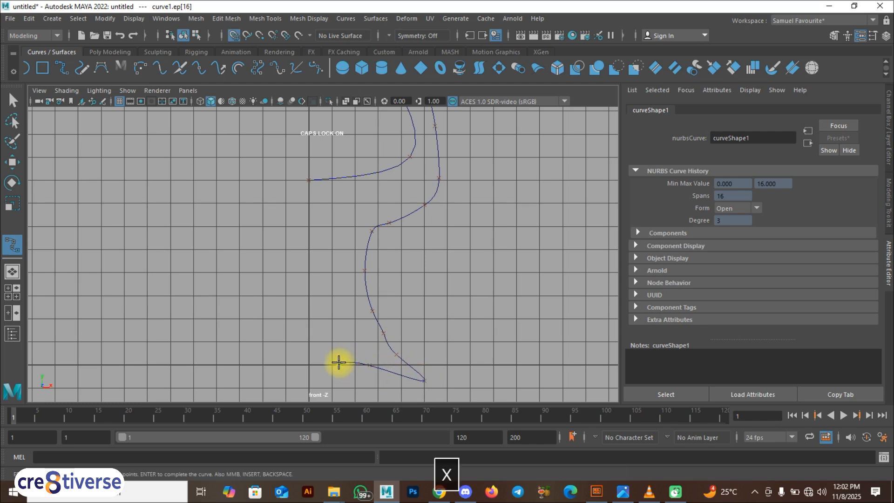
drag(308, 270, 310, 359)
Step: Display the profile curve's control vertices and raise the two at the centre of the base slightly
alt+middle_drag(346, 297, 339, 381)
scroll(353, 307, down, 3)
scroll(370, 283, down, 1)
alt+middle_drag(363, 289, 348, 273)
right_drag(326, 218, 342, 244)
scroll(345, 250, up, 1)
scroll(347, 261, down, 2)
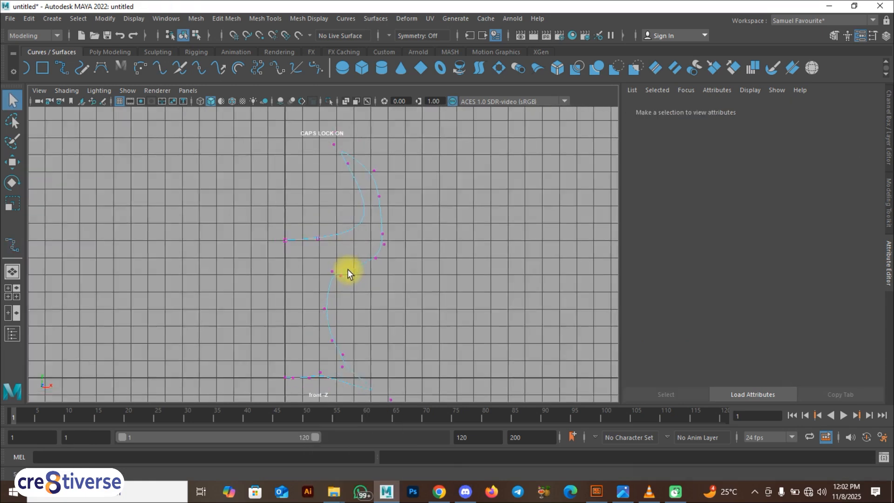
scroll(305, 361, up, 2)
alt+middle_drag(309, 367, 376, 242)
scroll(376, 242, up, 1)
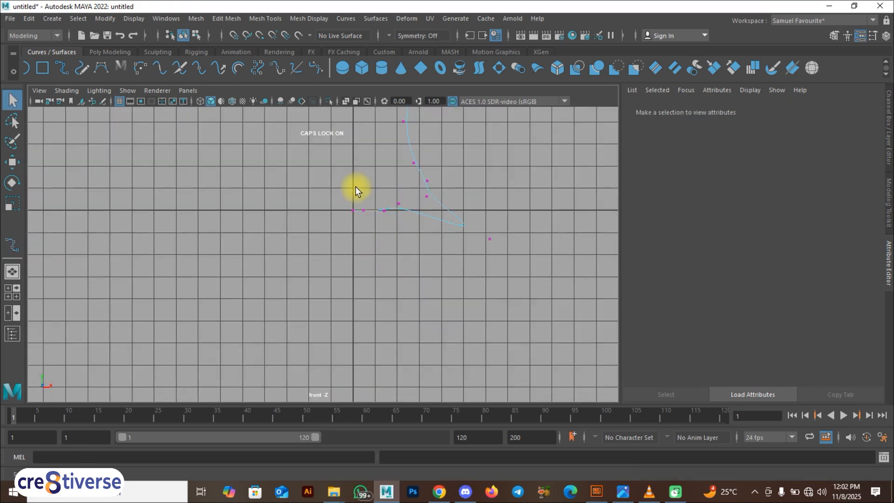
drag(376, 237, 375, 238)
key(w)
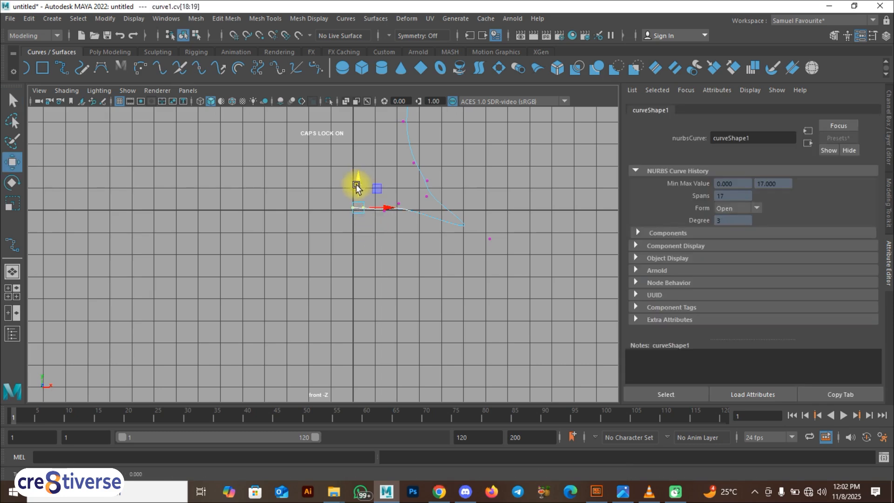
scroll(360, 220, up, 3)
Step: Adjust individual control vertices of the base so its underside slopes gently down from the centre axis to the foot
click(368, 177)
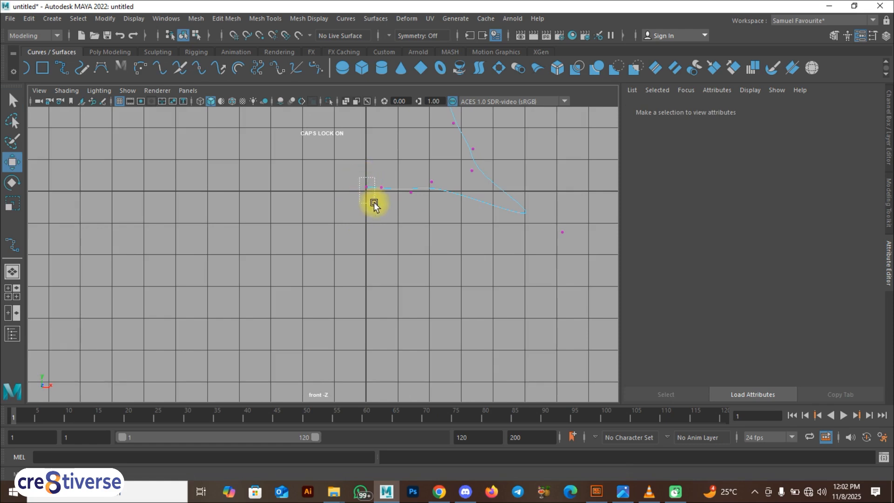
drag(359, 178, 374, 205)
alt+middle_drag(365, 160, 382, 234)
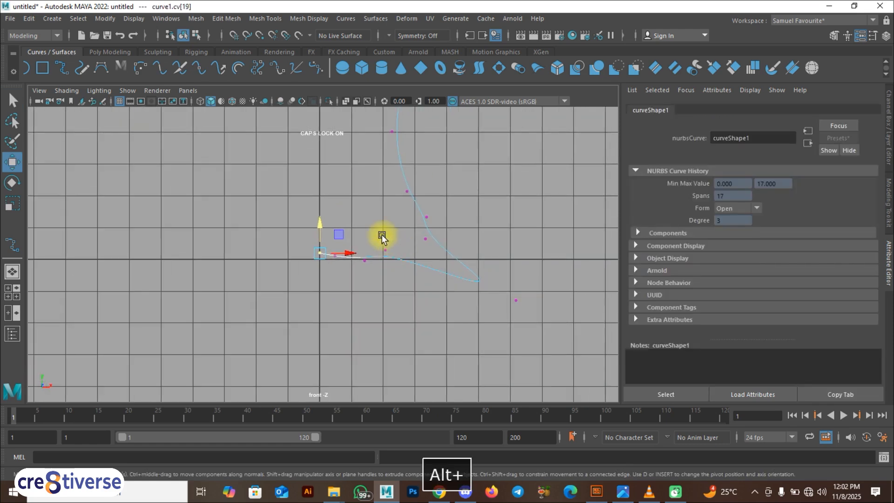
drag(389, 225, 386, 229)
Step: Move the curve's starting vertex on the centre axis down to deepen the bowl's floor
alt+middle_drag(425, 179, 376, 334)
alt+middle_drag(391, 225, 372, 317)
mouse_move(318, 231)
mouse_down()
mouse_move(336, 248)
mouse_move(331, 235)
mouse_up()
mouse_move(268, 244)
mouse_down()
mouse_move(297, 269)
mouse_move(265, 233)
mouse_move(267, 249)
mouse_up()
key(F9)
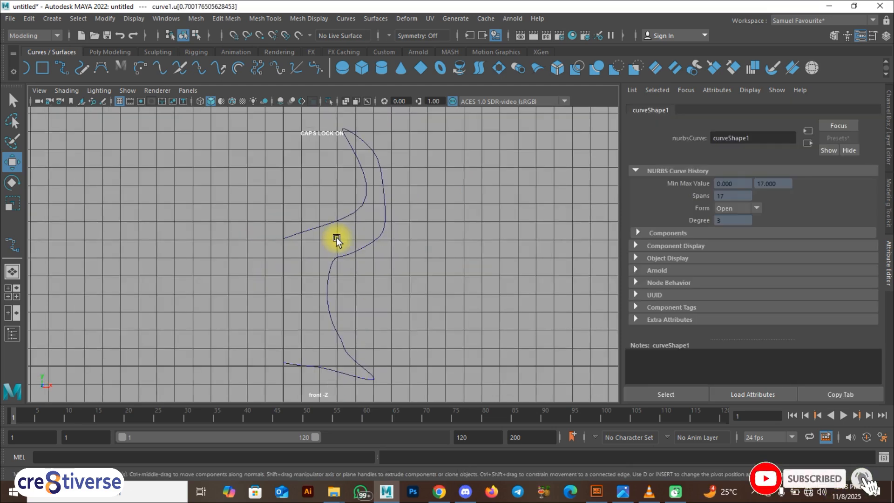
Step: Display the control vertices again and lower the second one to round the bowl's inner floor
alt+middle_drag(337, 230, 335, 244)
right_click(335, 238)
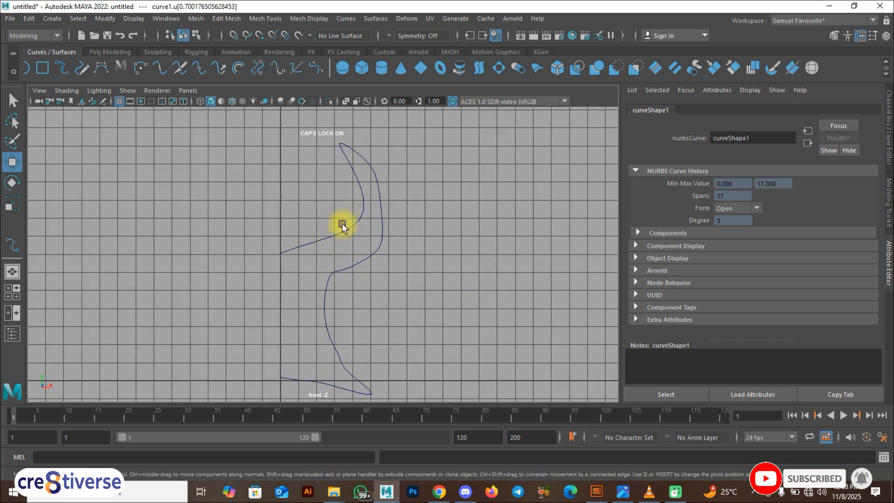
right_click(328, 243)
right_drag(341, 216, 278, 218)
scroll(330, 247, up, 6)
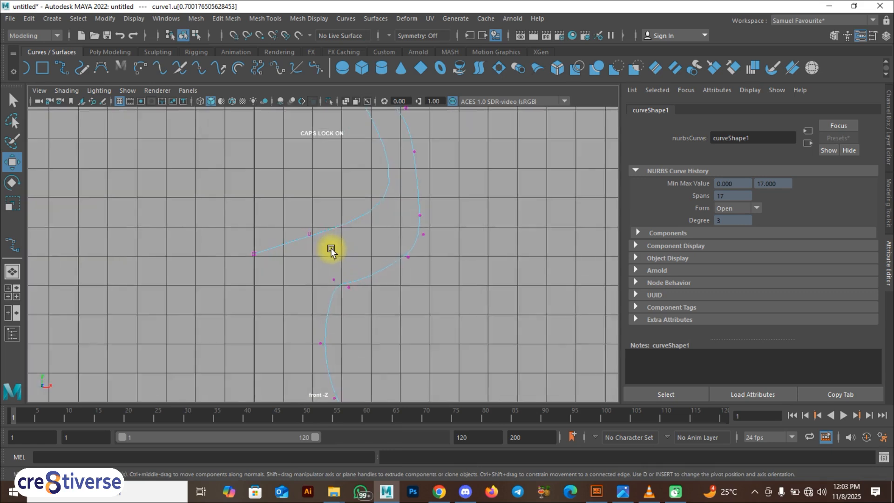
mouse_move(295, 209)
mouse_down()
mouse_move(317, 243)
mouse_move(303, 214)
mouse_up()
alt+drag(386, 255, 393, 216)
alt+middle_drag(396, 204, 371, 248)
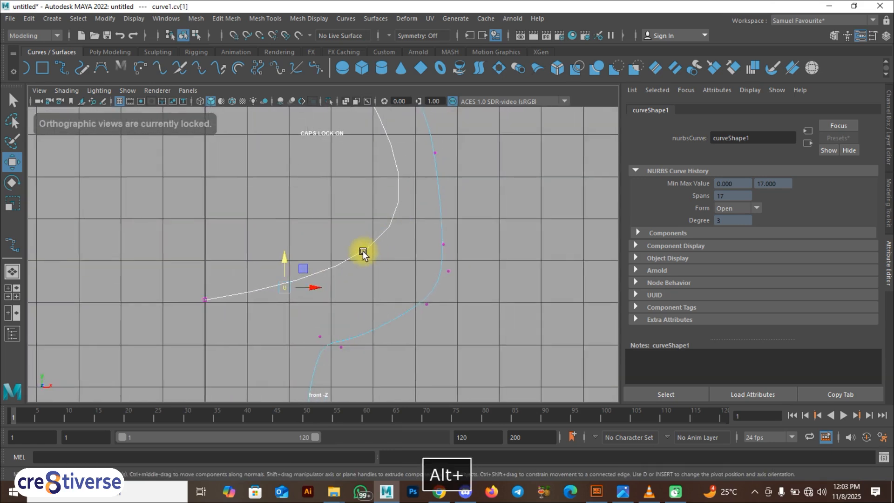
Step: Display the curve's edit points and lower the one where the bowl's inner wall meets its floor
right_drag(369, 247, 374, 250)
alt+middle_drag(361, 264, 362, 269)
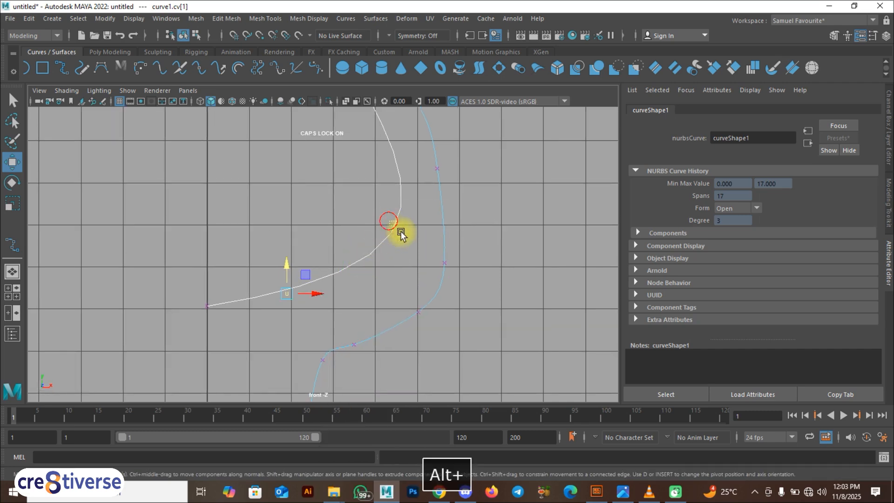
drag(387, 224, 412, 252)
drag(393, 202, 392, 211)
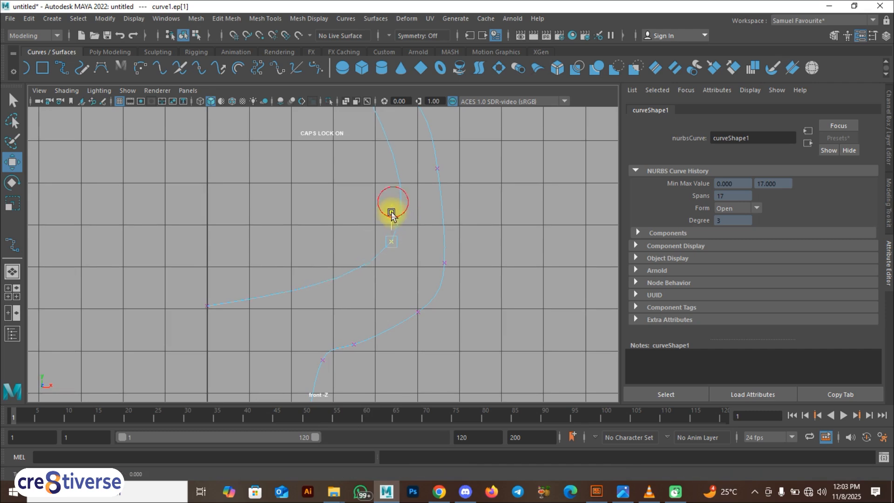
alt+middle_drag(393, 261, 356, 266)
click(356, 273)
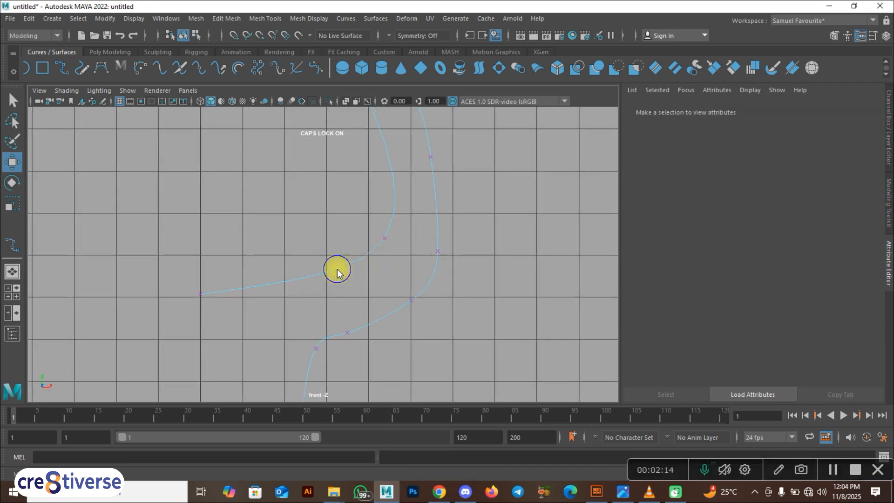
Step: Pick a curve point on the bowl's inner floor near the wall and insert a knot there
right_click(337, 217)
right_drag(342, 190, 342, 189)
scroll(352, 264, up, 2)
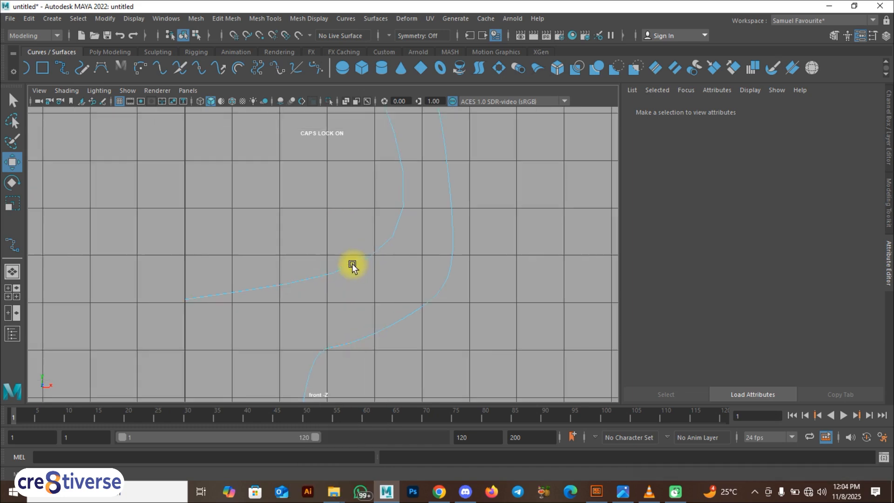
right_drag(352, 263, 346, 192)
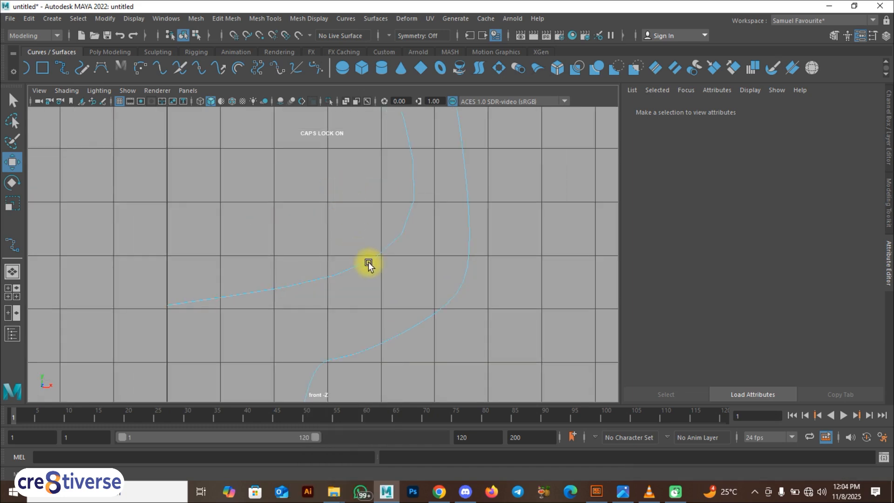
click(344, 273)
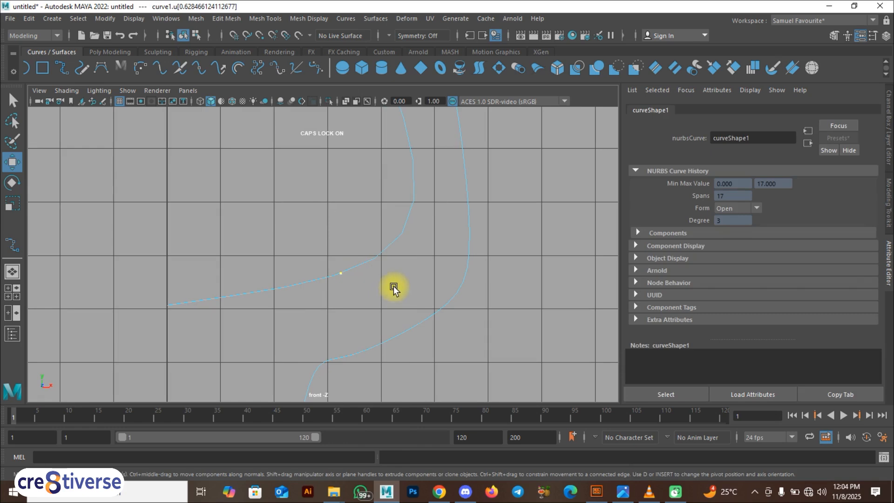
click(346, 19)
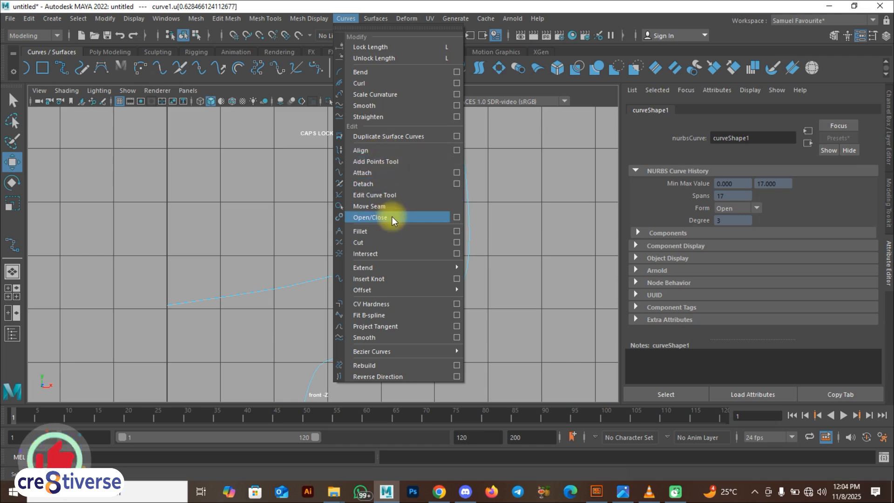
key(F9)
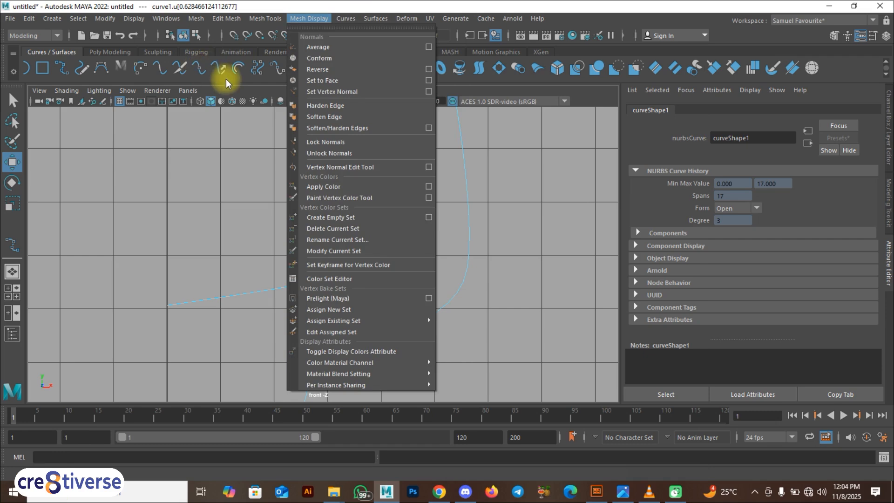
click(200, 70)
key(Caps_Lock)
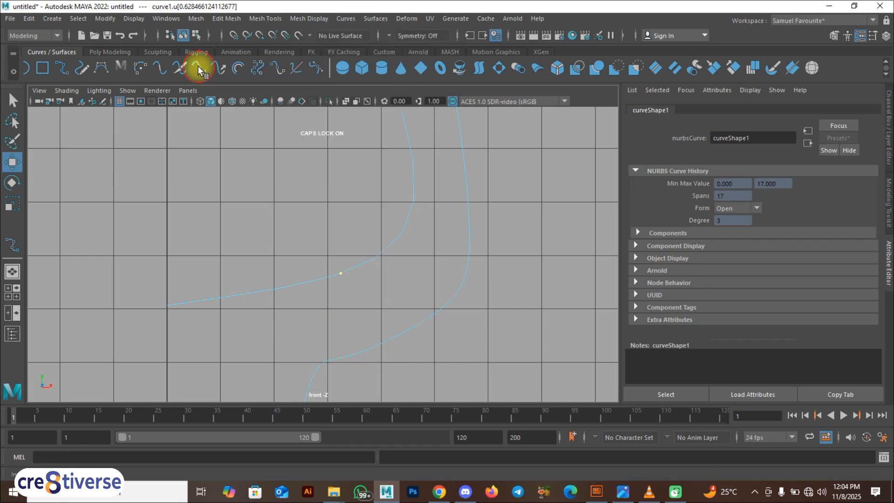
click(197, 66)
Step: Display the edit points and lower the newly inserted one on the bowl's inner floor
right_drag(344, 217, 370, 242)
scroll(349, 282, up, 2)
drag(340, 264, 367, 313)
drag(348, 247, 347, 267)
alt+middle_drag(374, 329, 357, 230)
Step: Reposition edit points around the bowl's floor and the top of the stem to smooth the profile
drag(84, 200, 103, 235)
scroll(344, 243, down, 4)
scroll(371, 255, down, 1)
drag(336, 191, 378, 217)
scroll(321, 277, up, 1)
drag(297, 263, 322, 285)
drag(313, 248, 310, 259)
Step: Nudge the edit point on the upper part of the bowl's outer wall outward and check the whole profile
drag(366, 233, 369, 211)
drag(416, 234, 419, 234)
alt+middle_drag(404, 175, 400, 244)
drag(372, 208, 406, 222)
alt+middle_drag(369, 186, 372, 109)
alt+middle_drag(357, 282, 387, 169)
scroll(401, 223, down, 1)
alt+middle_drag(413, 282, 393, 379)
alt+middle_drag(345, 323, 358, 363)
alt+right_drag(370, 289, 372, 264)
scroll(371, 275, down, 3)
mouse_move(369, 294)
alt+middle_down()
mouse_move(376, 280)
mouse_move(362, 289)
mouse_move(370, 279)
alt+middle_up()
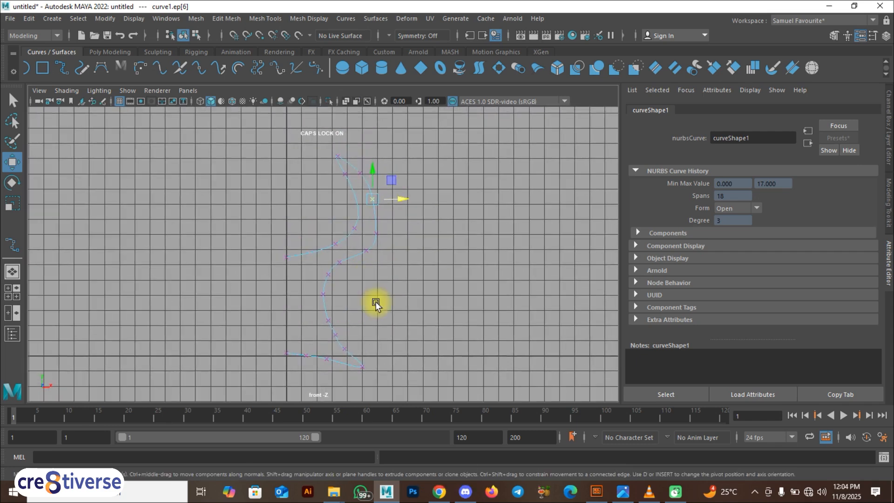
Step: Return to object mode and select the whole profile curve
right_drag(358, 217, 381, 274)
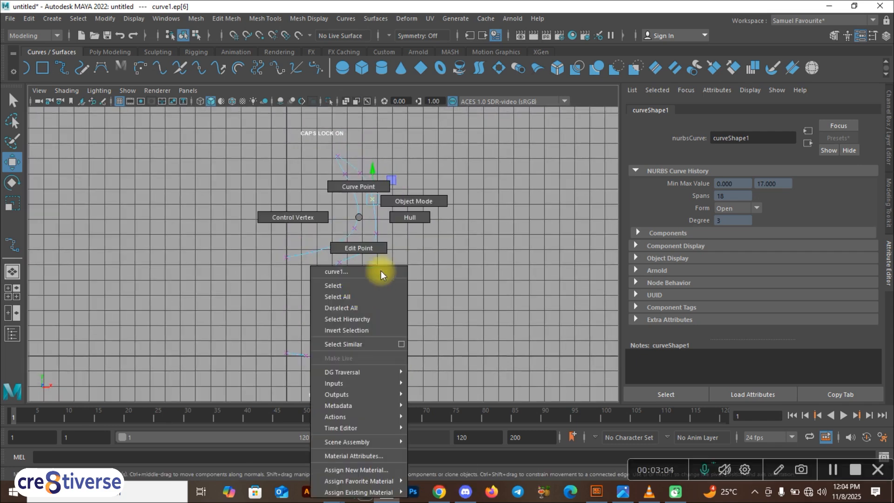
click(411, 203)
drag(387, 365, 250, 131)
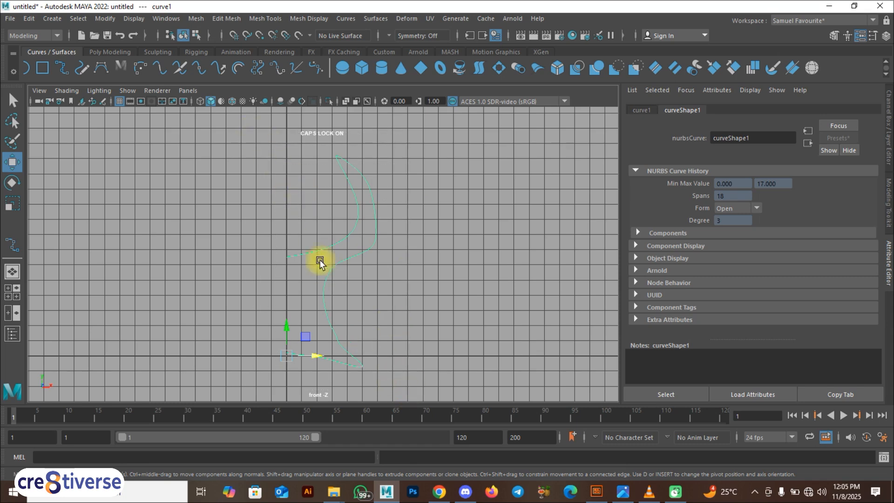
Step: Raise the whole profile curve about 0.85 units so its foot rests on the ground line, and deselect it
drag(292, 328, 290, 313)
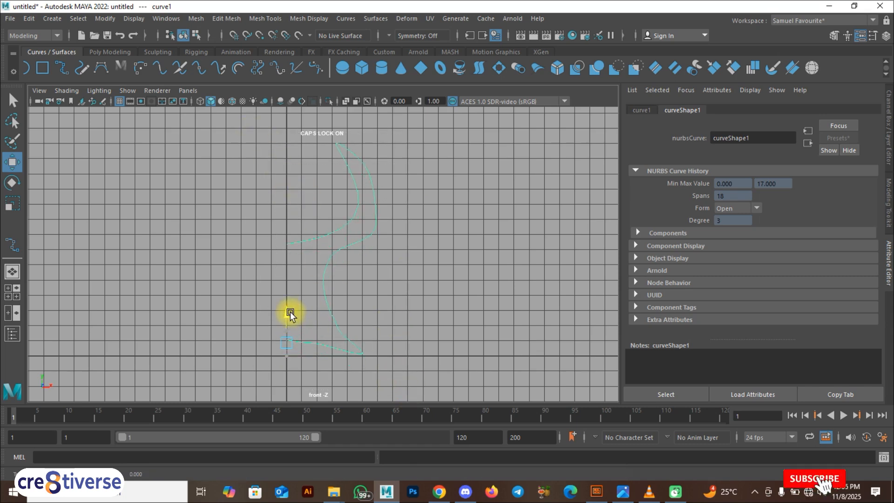
click(399, 275)
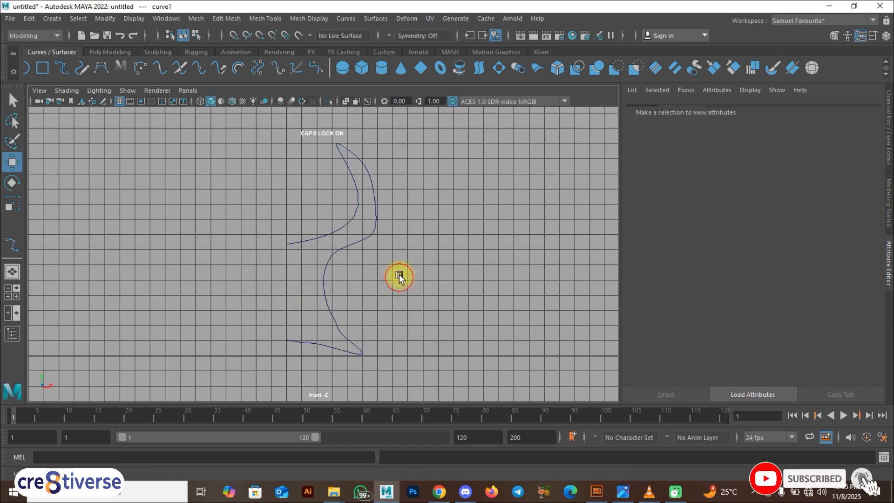
right_drag(316, 265, 317, 234)
alt+middle_drag(318, 270, 328, 289)
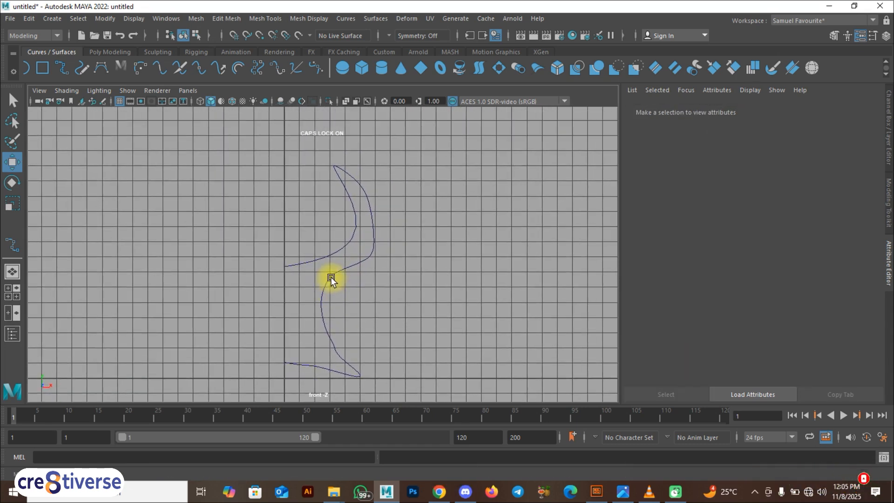
Step: Select the profile curve in the four-view layout and revolve it into a NURBS surface around Y using the default Revolve settings
key(F9)
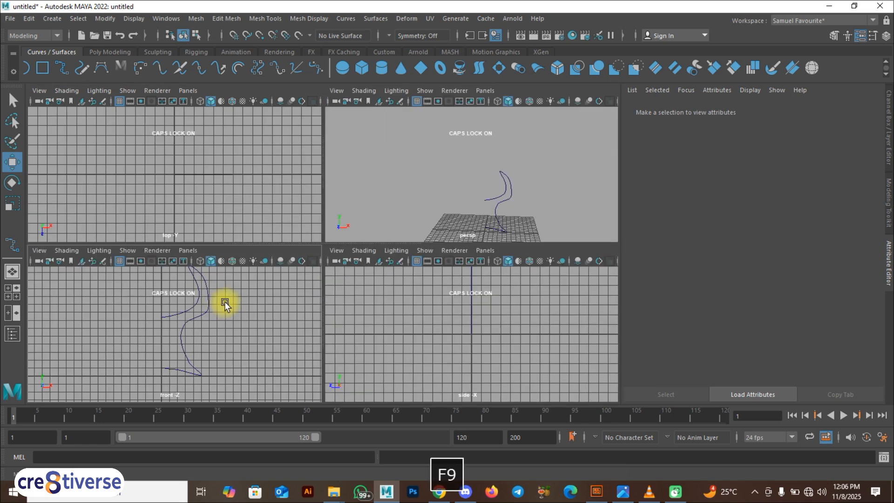
alt+middle_drag(247, 325, 230, 337)
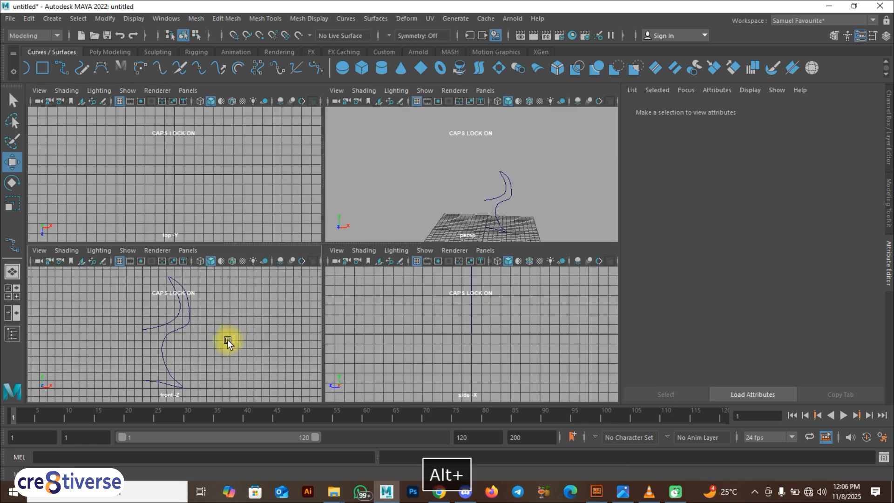
drag(124, 295, 236, 362)
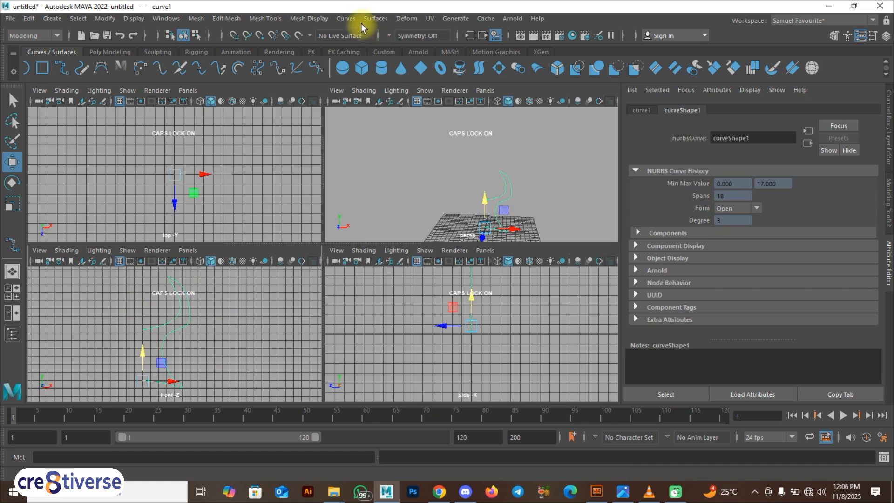
click(371, 21)
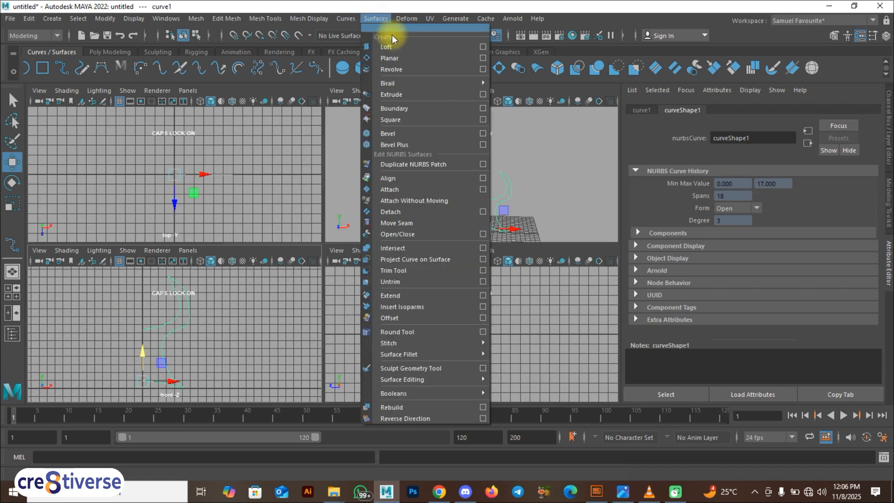
click(481, 66)
click(576, 142)
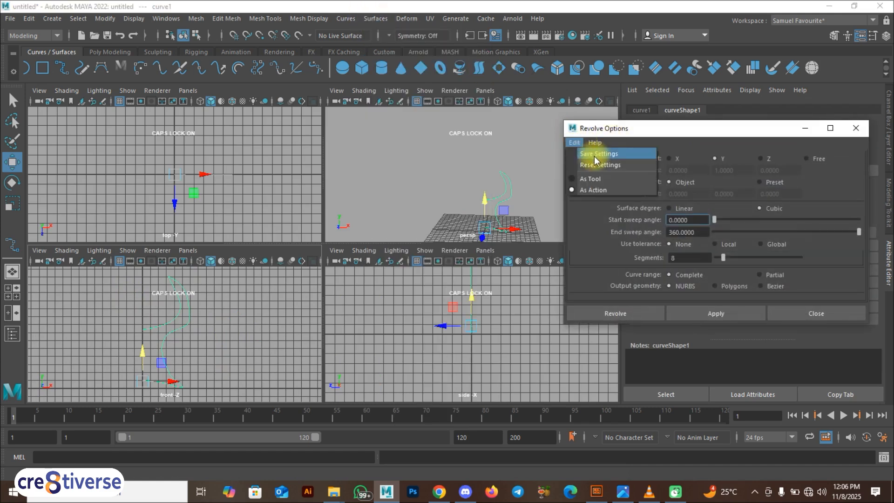
click(600, 169)
click(732, 313)
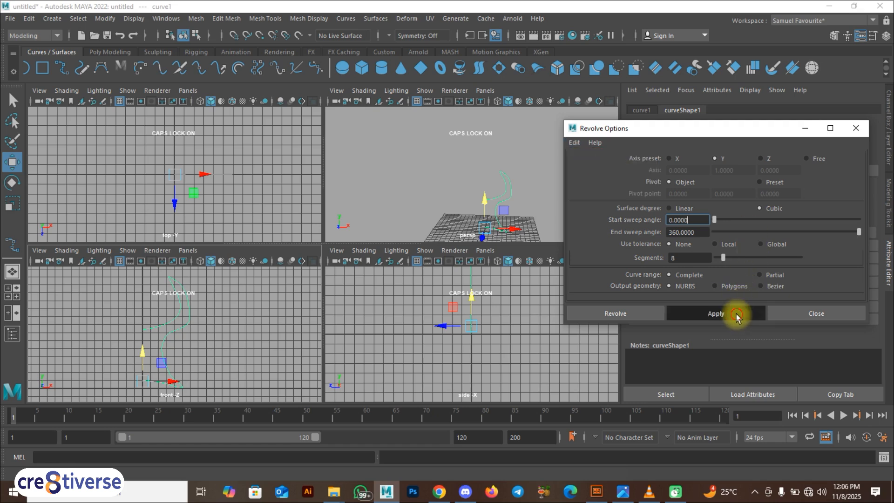
alt+drag(519, 226, 461, 214)
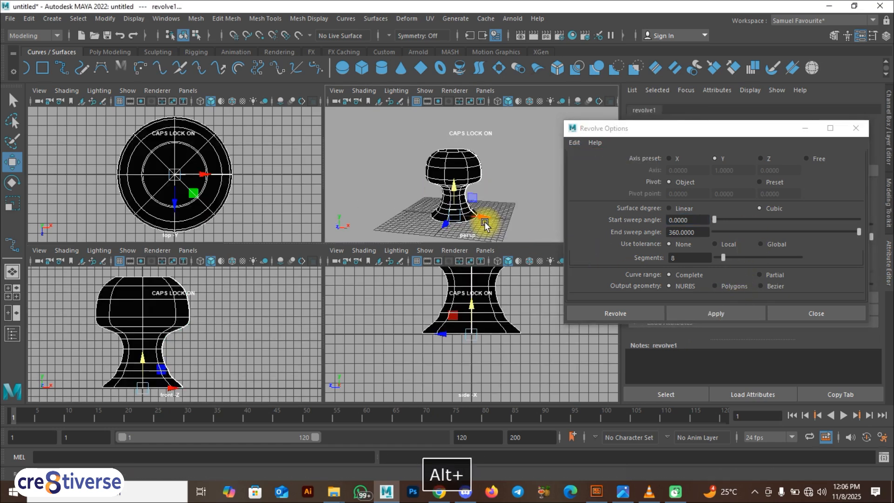
Step: Reverse the revolved surface's direction and inspect the cup in a maximized perspective view
click(379, 19)
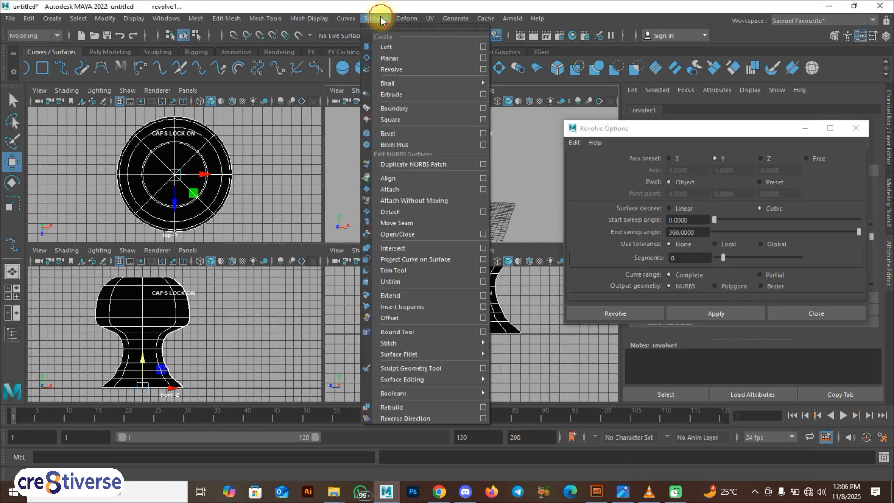
click(432, 417)
alt+drag(466, 209, 425, 208)
key(space)
alt+drag(335, 247, 365, 267)
click(365, 267)
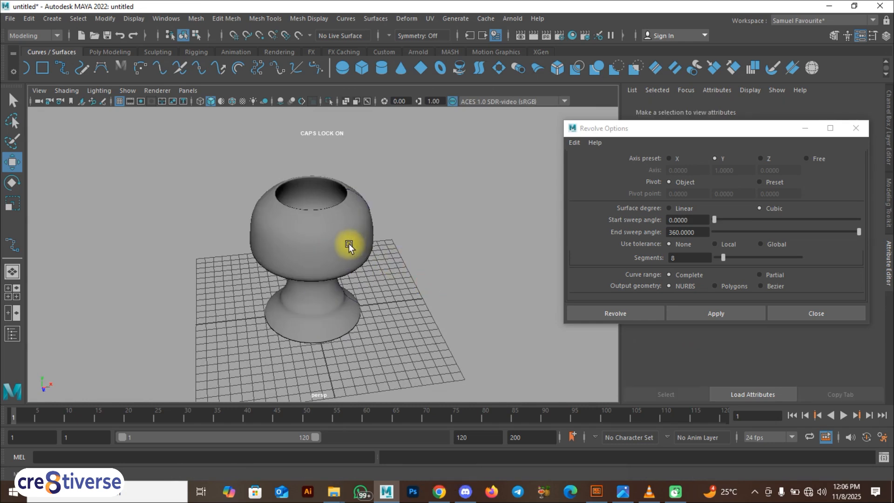
Step: Switch the perspective view to a gradient background and move the revolved cup about 13.3 units along X, away from its curve
key(alt+b)
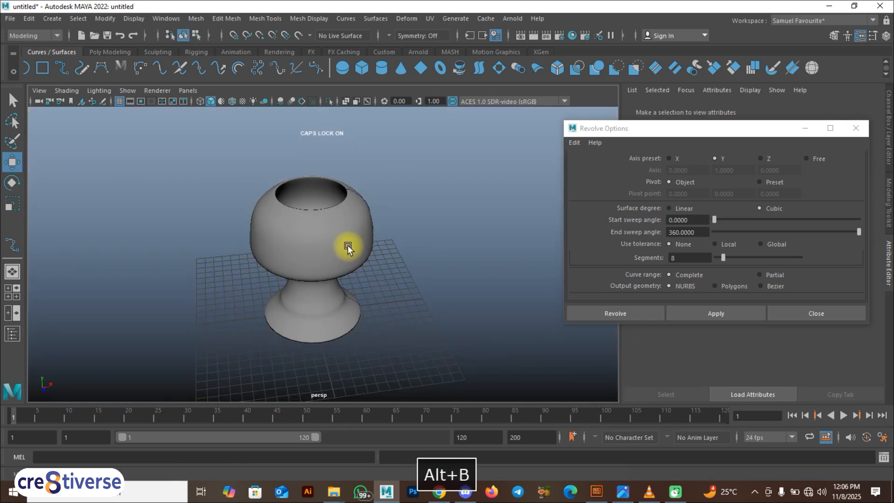
alt+drag(330, 248, 292, 239)
click(291, 240)
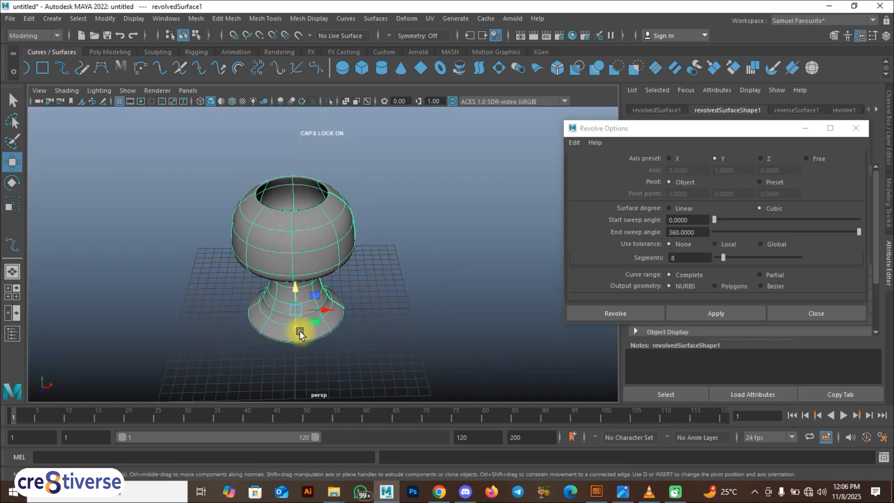
drag(328, 310, 487, 315)
alt+drag(345, 250, 320, 247)
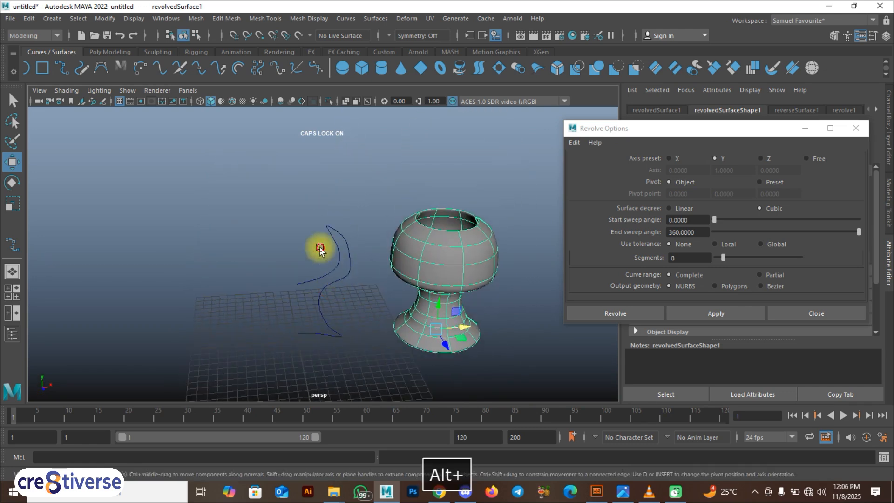
Step: Display the profile curve's edit points and reposition the points near the bowl's rim
click(334, 278)
right_drag(334, 278, 291, 221)
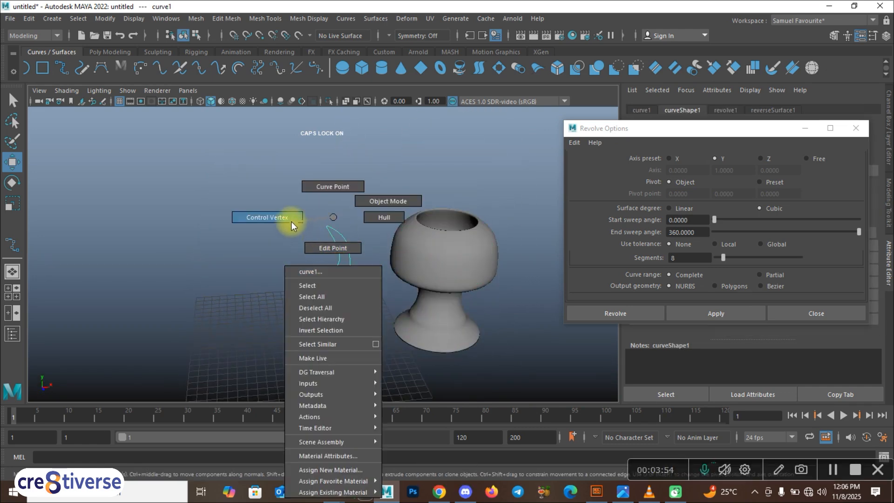
right_drag(327, 247, 337, 275)
drag(303, 169, 266, 250)
drag(279, 217, 343, 239)
mouse_move(270, 242)
mouse_down()
mouse_move(289, 259)
mouse_move(284, 237)
mouse_up()
mouse_move(227, 253)
mouse_down()
mouse_move(255, 282)
mouse_move(235, 246)
mouse_up()
Step: Shift the rim's edit points outward, including the innermost tip point, to widen the bowl's opening
alt+middle_drag(306, 204, 285, 261)
scroll(287, 246, up, 3)
drag(269, 259, 440, 256)
drag(128, 176, 208, 212)
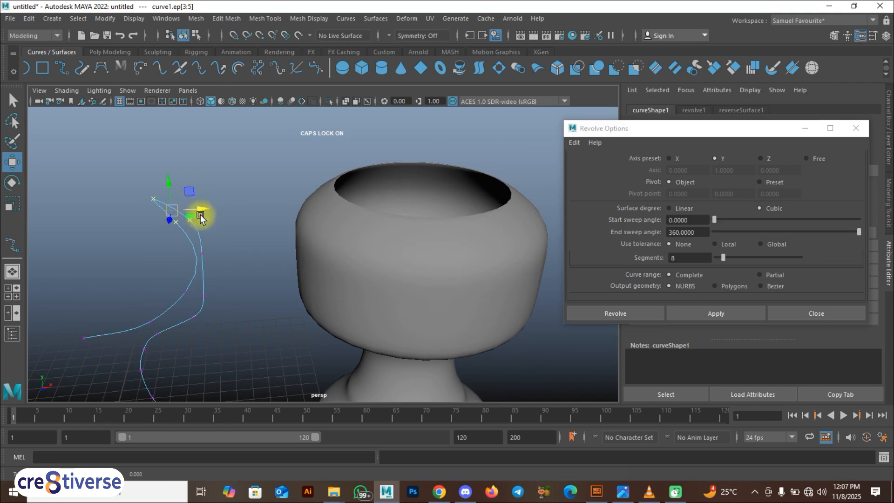
click(226, 244)
drag(141, 195, 209, 203)
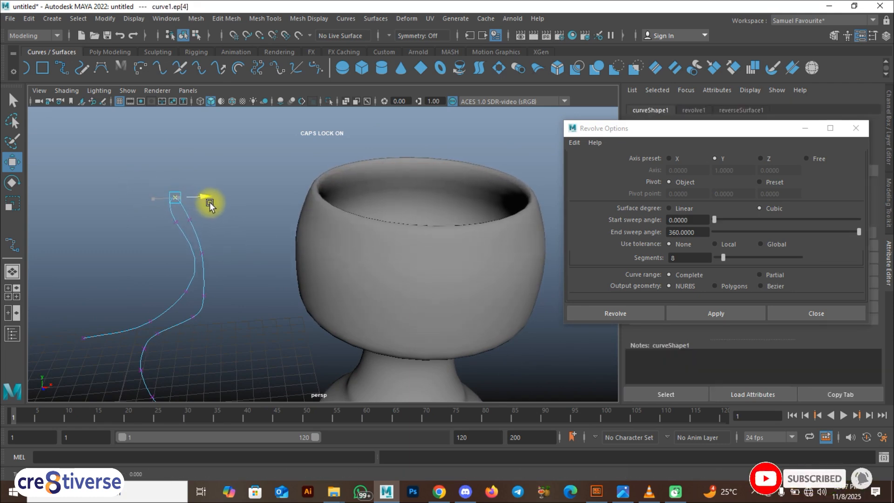
Step: Move the three edit points along the stem inward to make the stem slimmer
alt+middle_drag(314, 299, 305, 194)
alt+drag(293, 280, 187, 230)
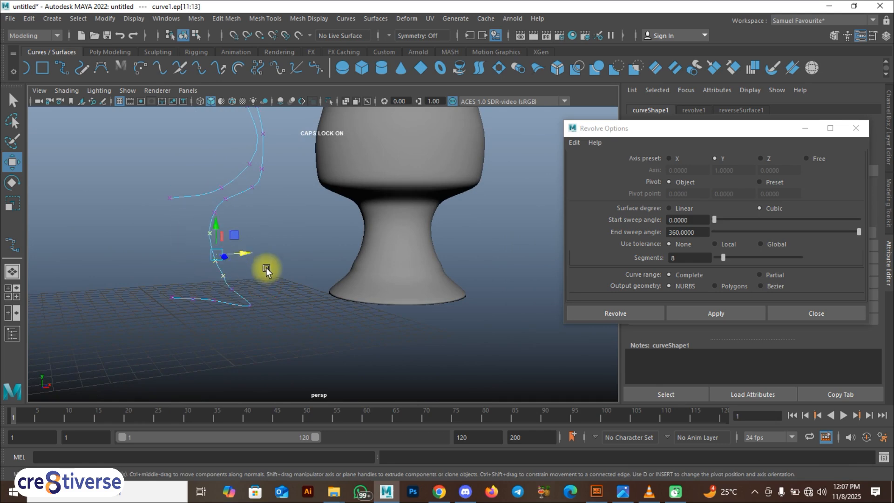
drag(243, 254, 282, 314)
click(281, 314)
Step: Return to object mode, scale the whole profile curve uniformly to about 0.91, and check the resulting goblet
drag(207, 170, 289, 313)
right_drag(247, 210, 298, 207)
key(r)
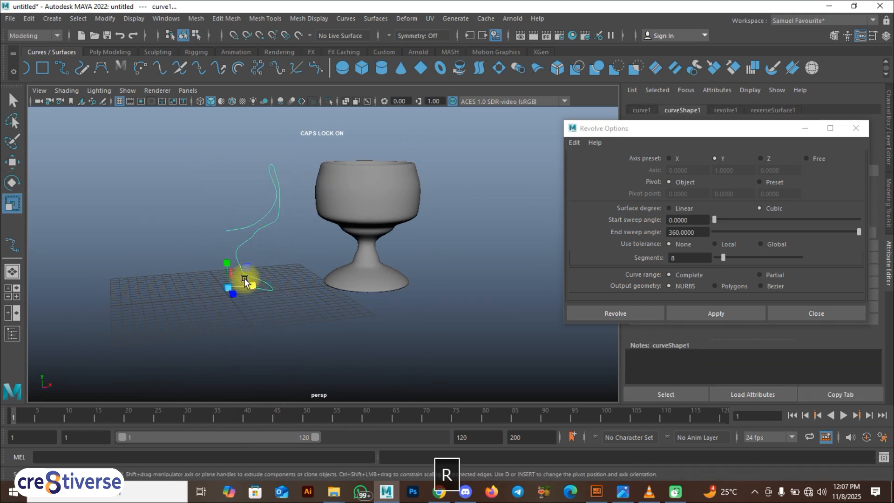
drag(227, 287, 213, 322)
drag(417, 333, 345, 189)
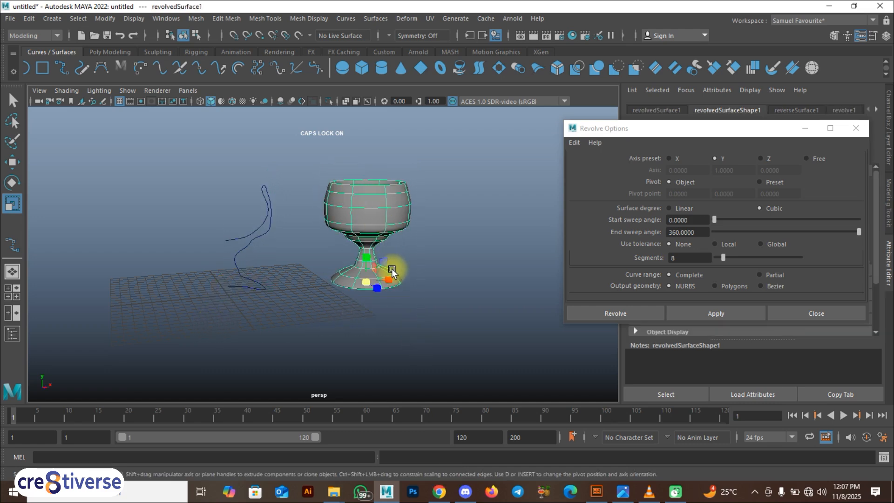
key(w)
Step: Select the profile curve again and display its edit points for close-up work on the bowl
alt+drag(390, 279, 209, 315)
click(201, 337)
drag(218, 278, 250, 304)
right_drag(240, 299, 197, 221)
scroll(227, 291, up, 2)
scroll(227, 291, up, 3)
alt+middle_drag(191, 317, 216, 285)
right_drag(211, 286, 230, 246)
scroll(224, 289, up, 3)
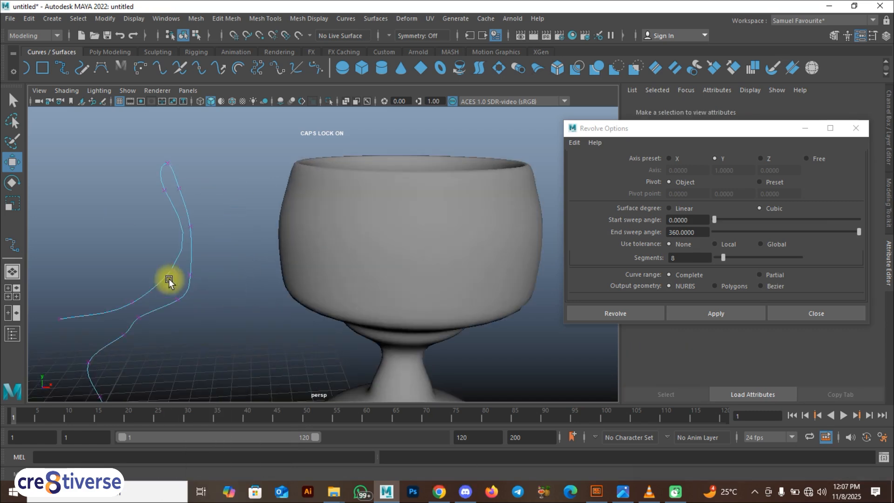
Step: Adjust the edit point on the bowl's inner floor, lower the curve's inner endpoint, and review the goblet's shape
click(133, 307)
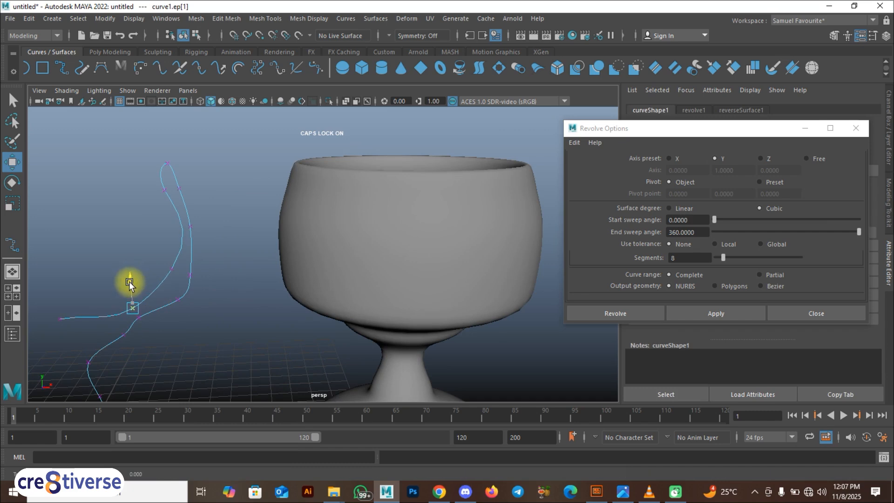
click(59, 320)
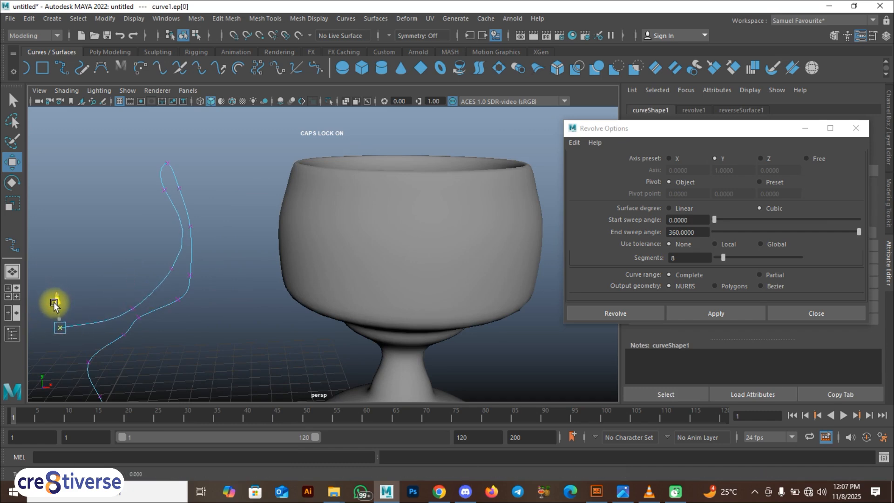
alt+drag(138, 307, 220, 335)
scroll(191, 301, down, 3)
click(278, 361)
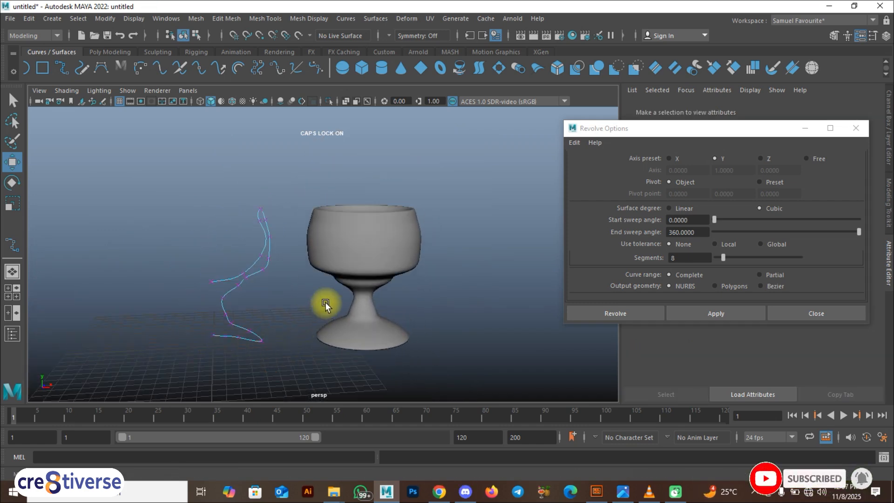
mouse_move(311, 302)
alt+mouse_down()
mouse_move(294, 339)
mouse_move(320, 336)
mouse_move(299, 316)
mouse_move(309, 314)
alt+mouse_up()
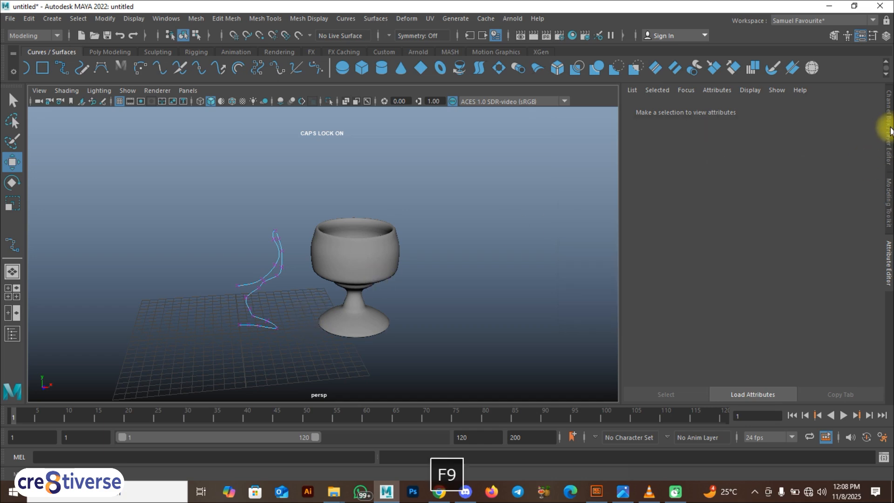
Step: Select the goblet and its profile curve in object mode and create a new display layer
click(890, 130)
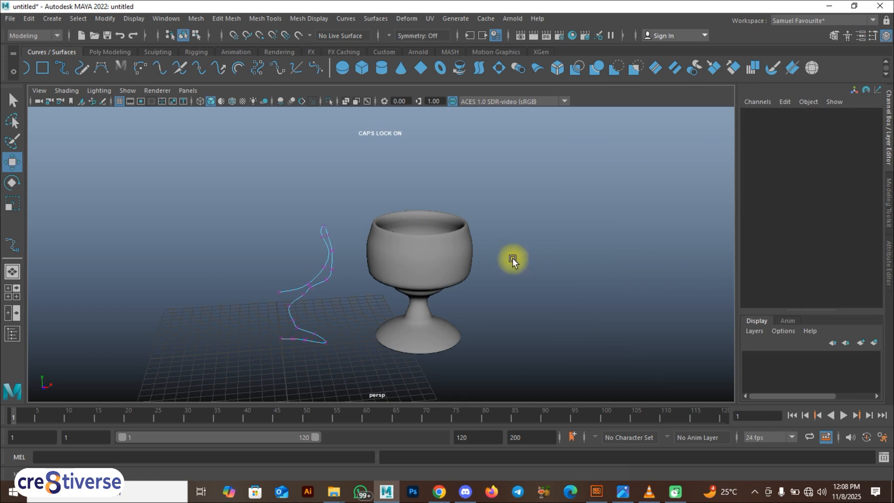
drag(247, 212, 529, 361)
right_drag(308, 217, 363, 201)
drag(258, 227, 558, 369)
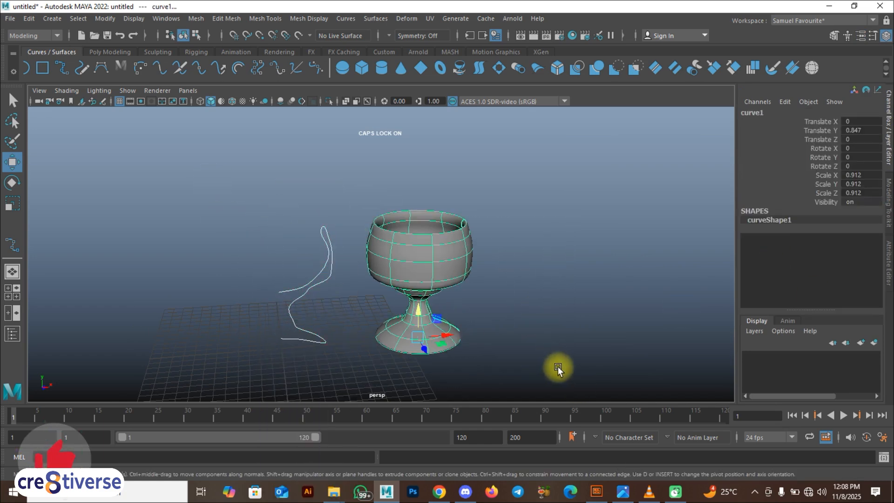
click(875, 345)
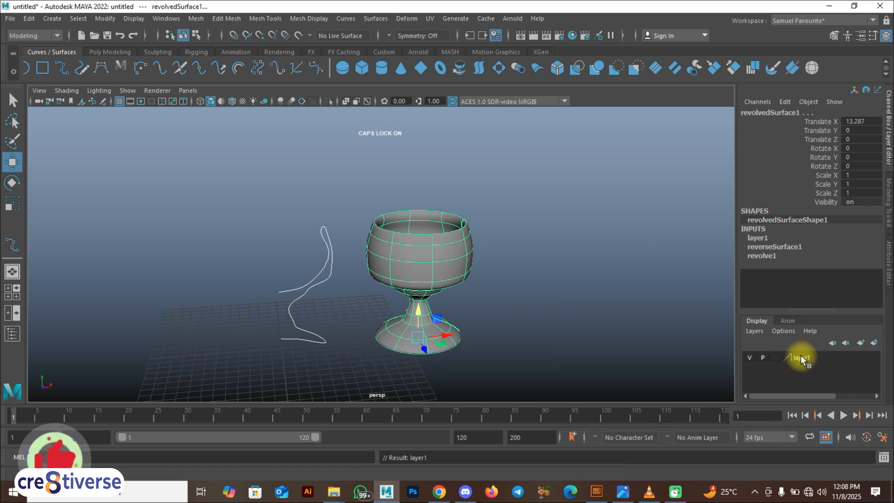
Step: Rename the new display layer as cUP
double_click(801, 356)
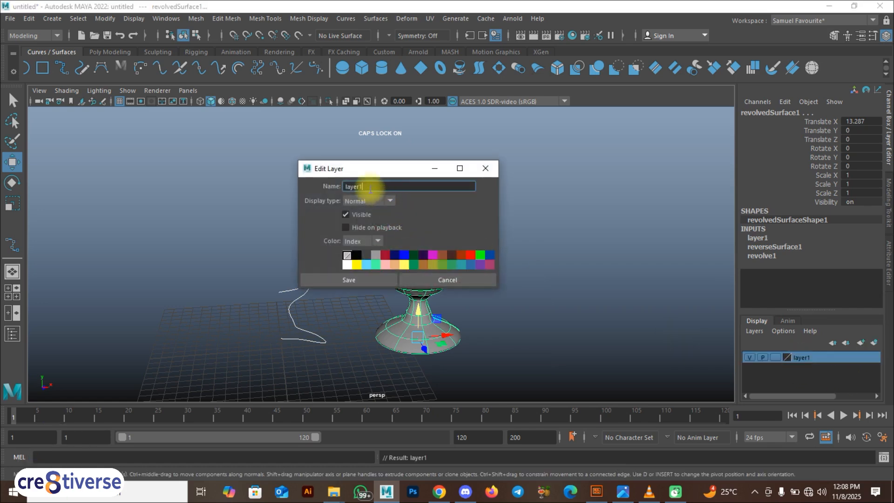
double_click(376, 187)
text(cUP)
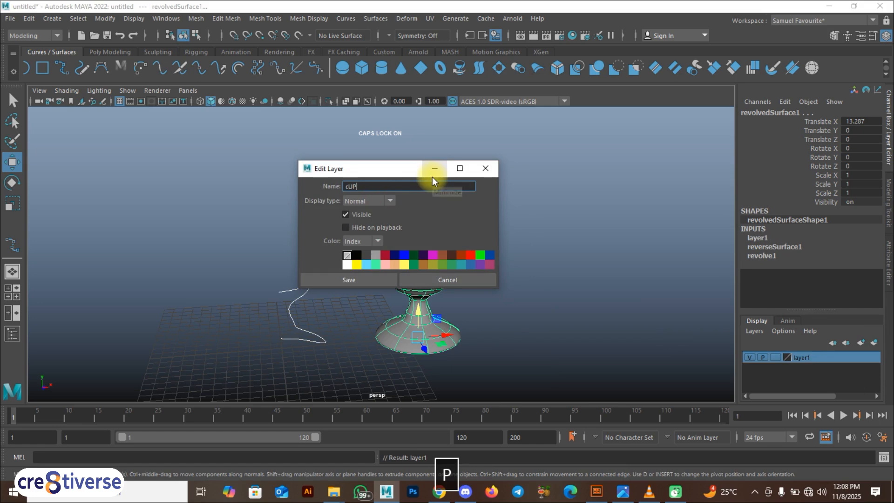
click(354, 280)
Step: Add the selected goblet and curve to the cUP layer and hide that layer
right_click(809, 358)
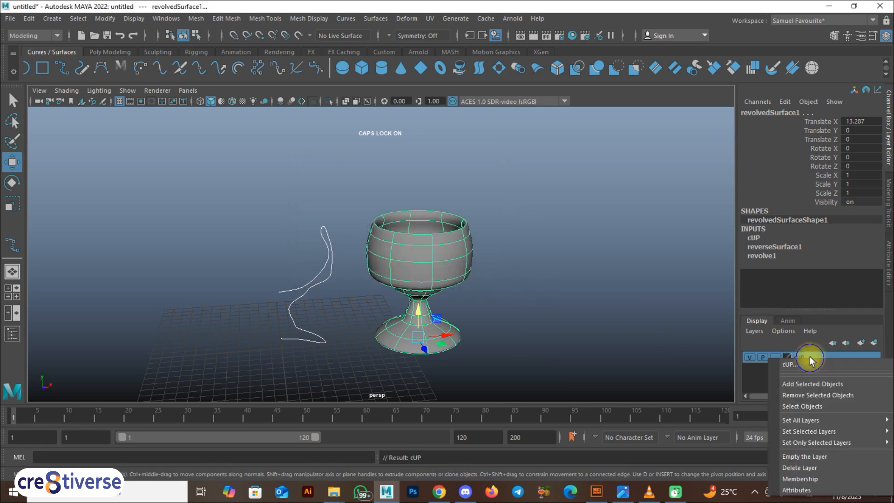
click(811, 382)
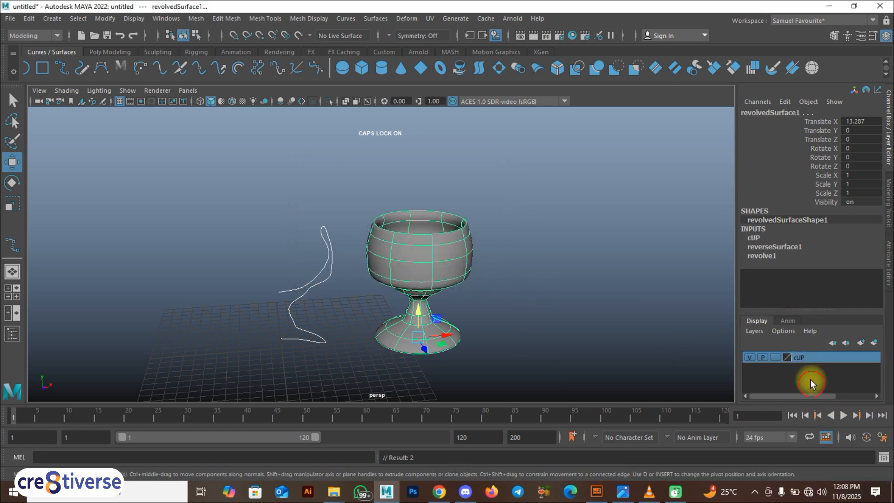
click(747, 357)
click(355, 351)
Step: Maximize the front view and cycle its background to plain light grey
key(space)
key(space)
scroll(328, 314, down, 3)
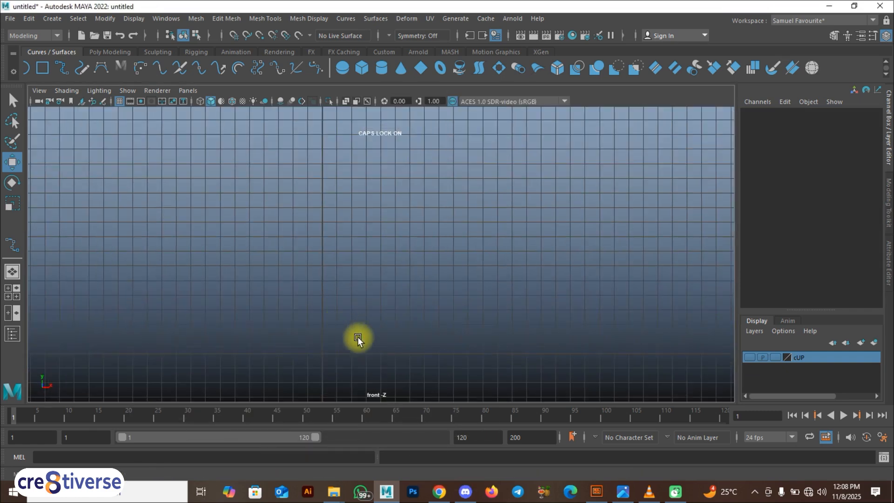
key(alt+b)
key(alt+b)
key(alt+b)
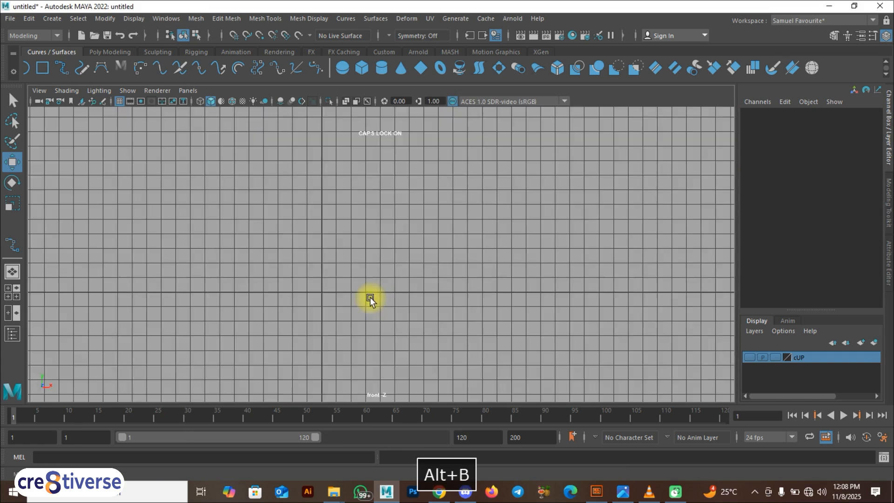
Step: Draw a freehand bottle half-profile in the front view with the Pencil Curve tool, grid-snapped, from the vertical axis down to the origin
alt+drag(359, 297, 353, 318)
alt+middle_drag(353, 318, 397, 344)
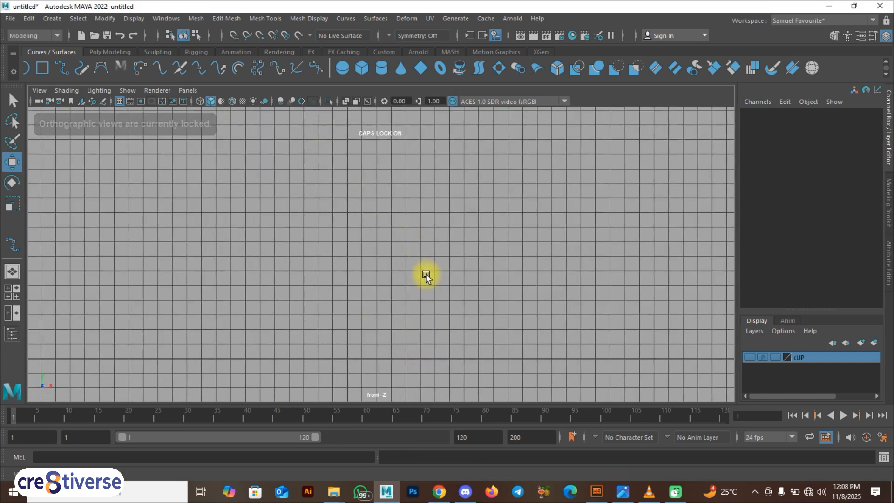
key(F9)
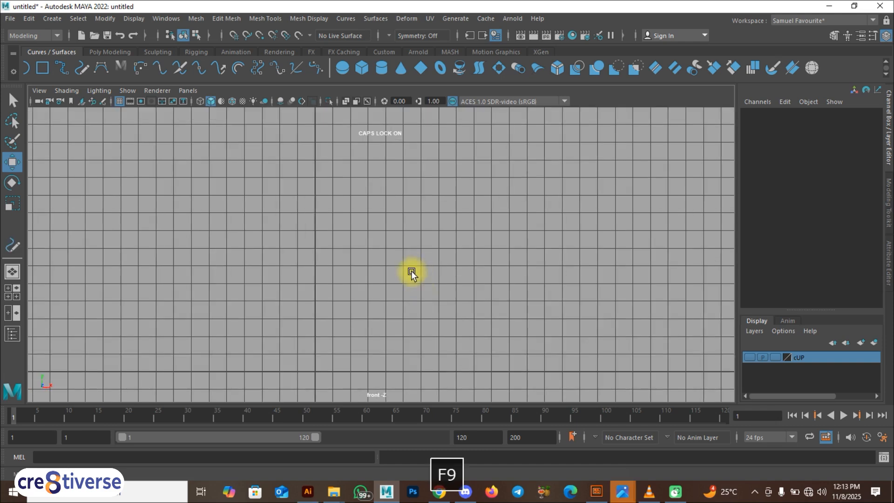
click(83, 70)
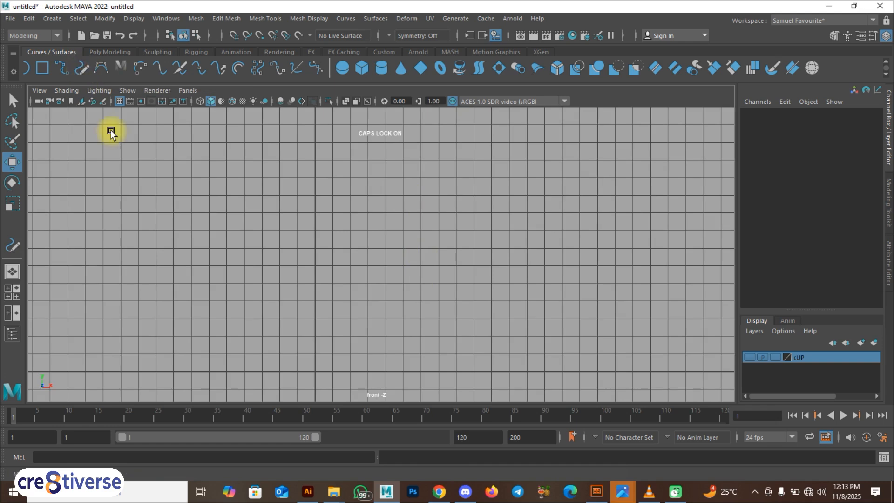
key(x)
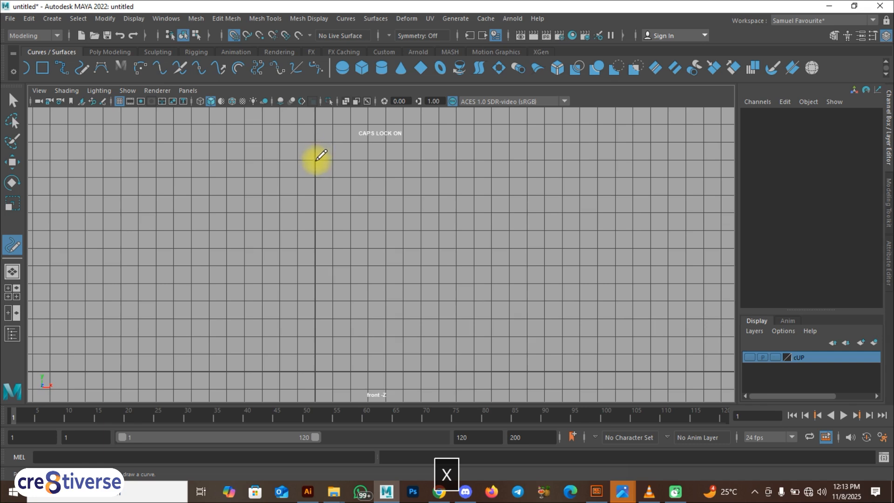
drag(324, 161, 332, 166)
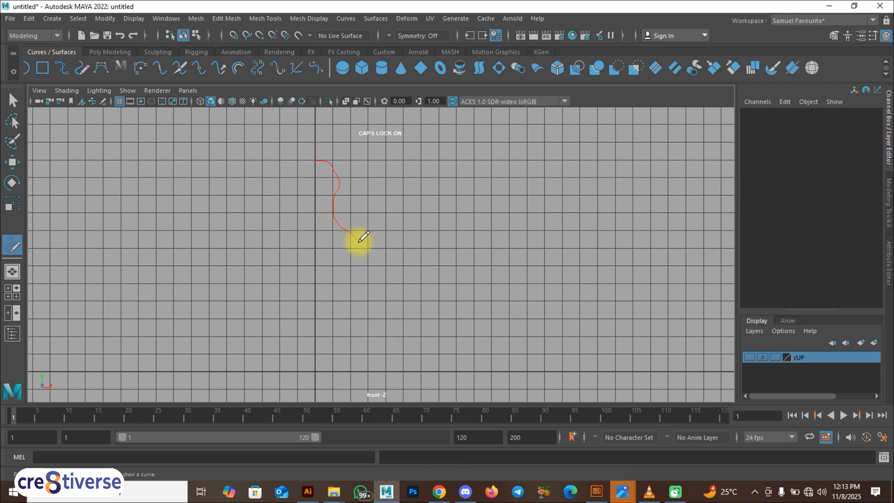
drag(370, 320, 373, 369)
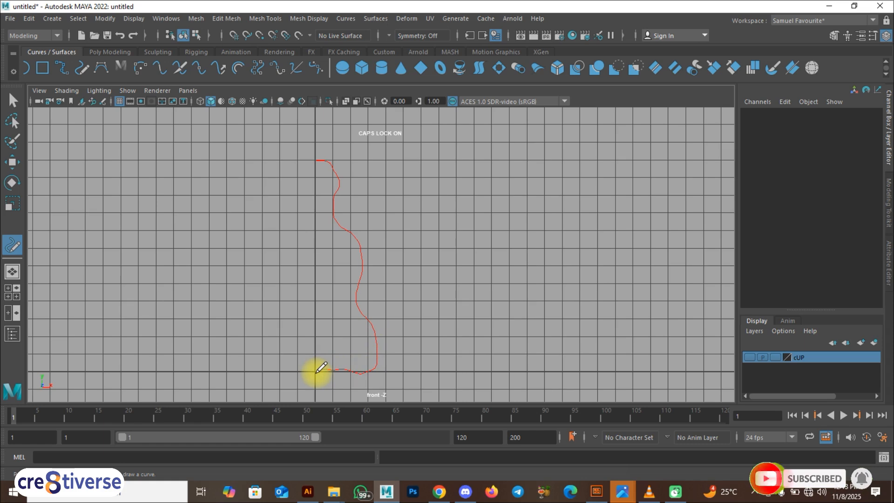
drag(322, 368, 322, 367)
Step: Leave the Pencil Curve tool for the Move tool and deselect the new bottle profile curve in object mode
right_drag(337, 215, 374, 195)
right_click(315, 189)
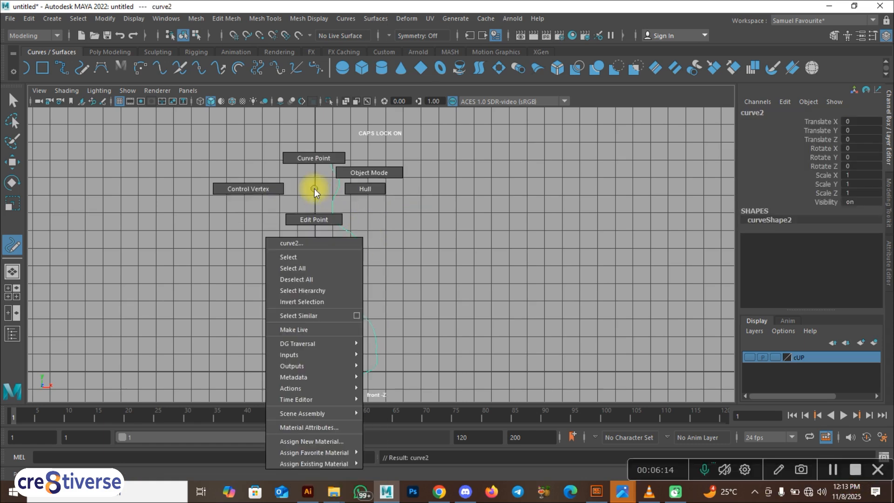
key(w)
scroll(337, 223, up, 1)
scroll(338, 224, down, 2)
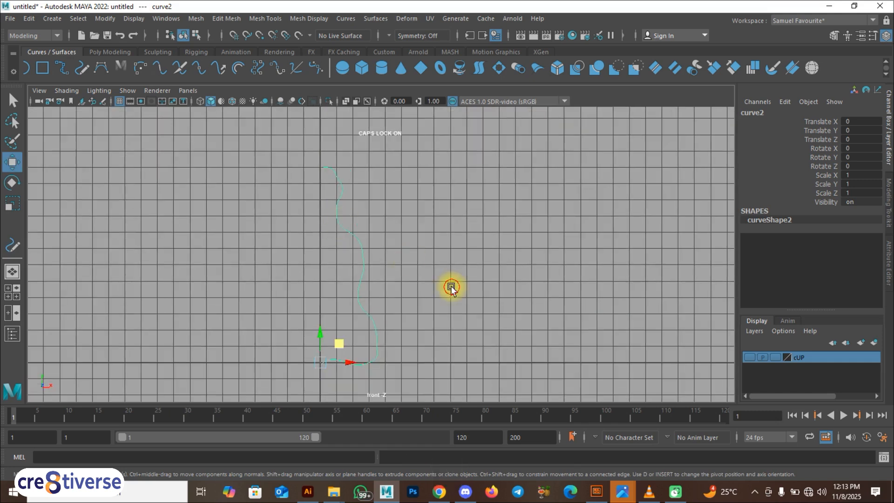
click(452, 286)
right_click(330, 203)
right_drag(338, 200, 328, 163)
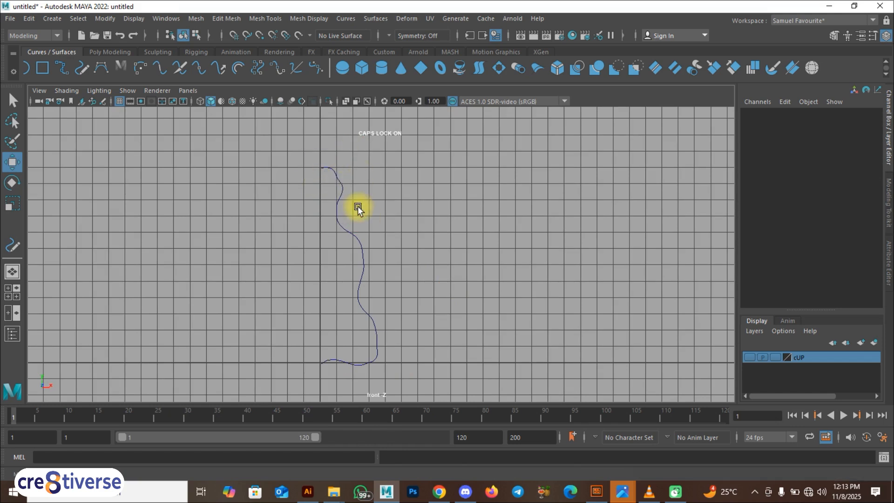
Step: Show the bottle curve's control vertices and adjust the height of the two end vertices at the top of the profile
key(w)
click(344, 193)
key(F9)
right_drag(322, 200, 284, 205)
scroll(335, 196, up, 3)
alt+middle_drag(319, 144, 315, 212)
drag(303, 219, 303, 185)
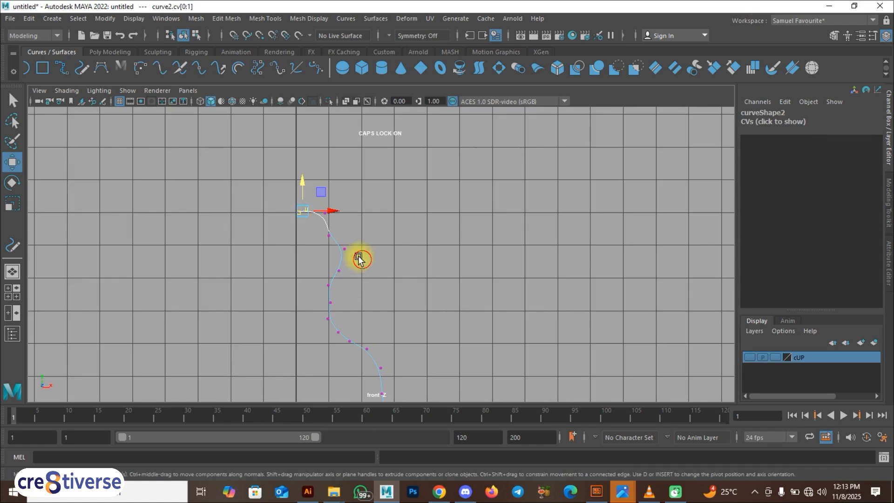
Step: Pull the control vertices around the bottle's lip and upper neck inward to smooth the bulge
drag(341, 244, 369, 252)
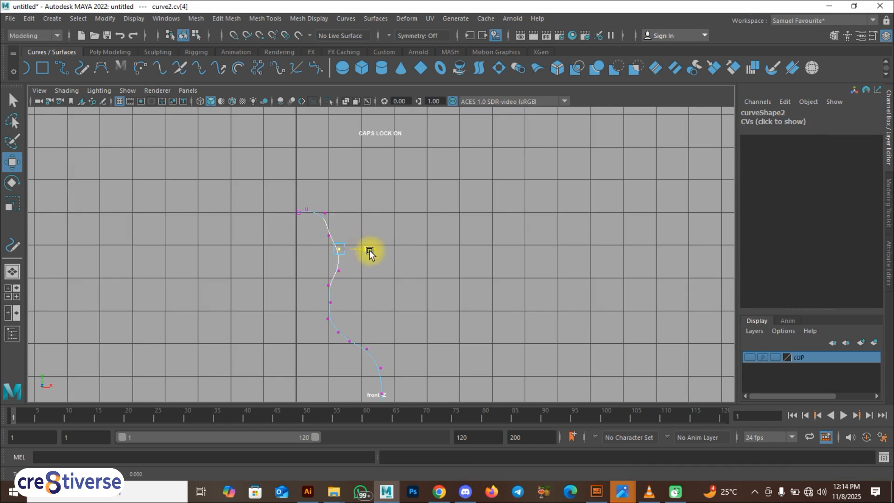
alt+middle_drag(362, 306, 387, 249)
drag(395, 266, 333, 215)
drag(394, 235, 389, 216)
click(397, 252)
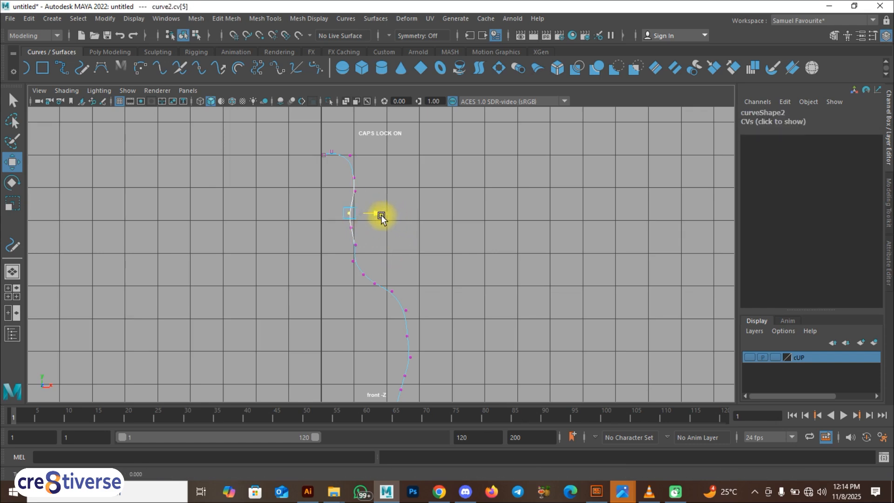
mouse_move(371, 251)
mouse_down()
mouse_move(349, 235)
mouse_move(373, 243)
mouse_up()
Step: Move the lip's control vertices outward and the neck's control vertices inward to form a narrow neck below a rounded lip
drag(346, 141, 390, 181)
drag(350, 195, 368, 205)
drag(371, 252, 327, 199)
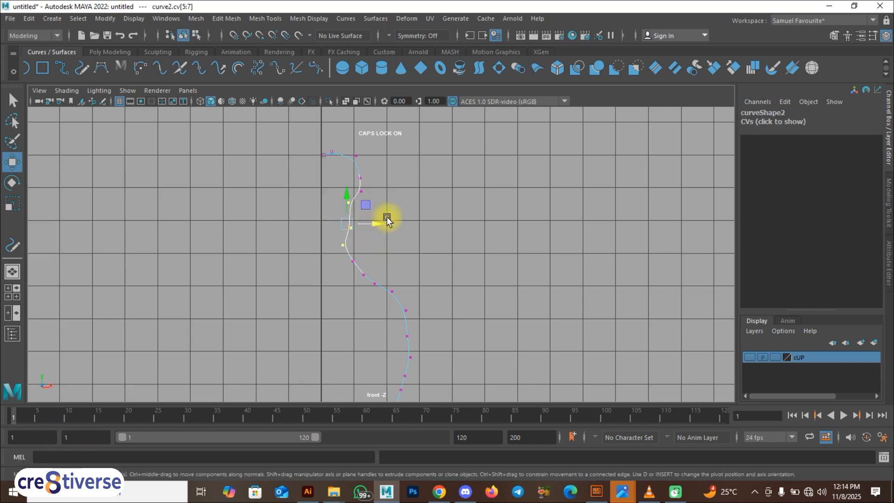
mouse_move(376, 224)
mouse_down()
mouse_move(339, 200)
mouse_move(369, 219)
mouse_up()
click(373, 237)
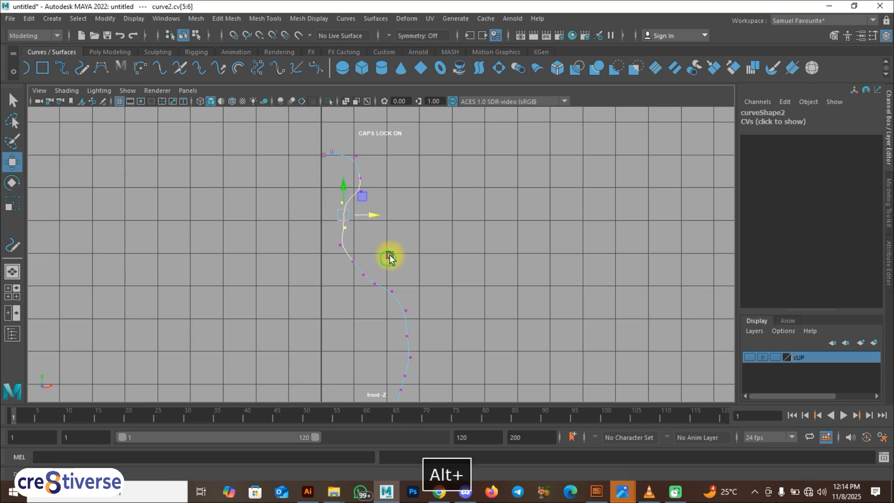
Step: Raise the dip in the bottle's base by moving its control vertex and nearby edit point up to the horizontal axis line
alt+middle_drag(406, 280, 415, 206)
scroll(423, 241, down, 3)
alt+middle_drag(452, 345, 464, 122)
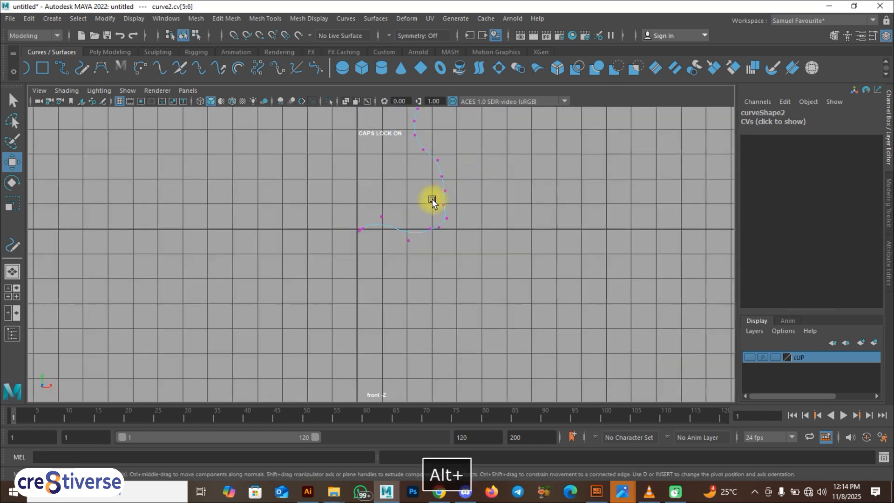
scroll(434, 269, up, 3)
drag(443, 247, 423, 200)
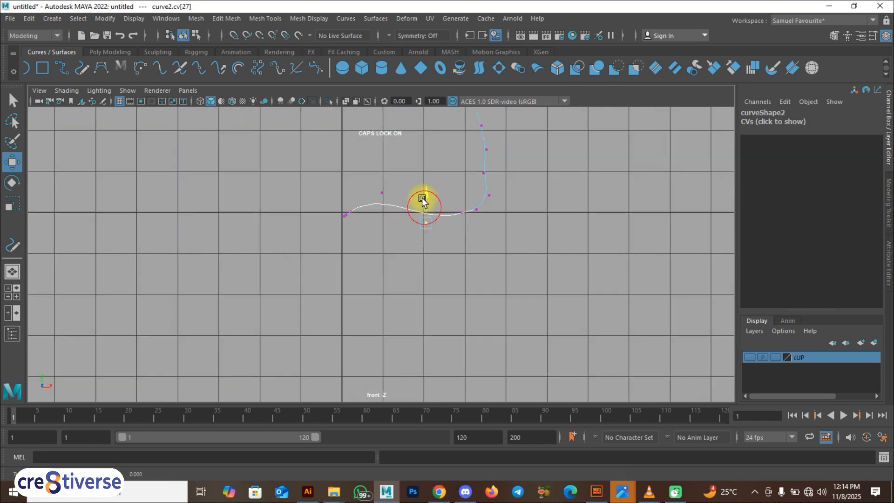
right_click(418, 200)
click(421, 230)
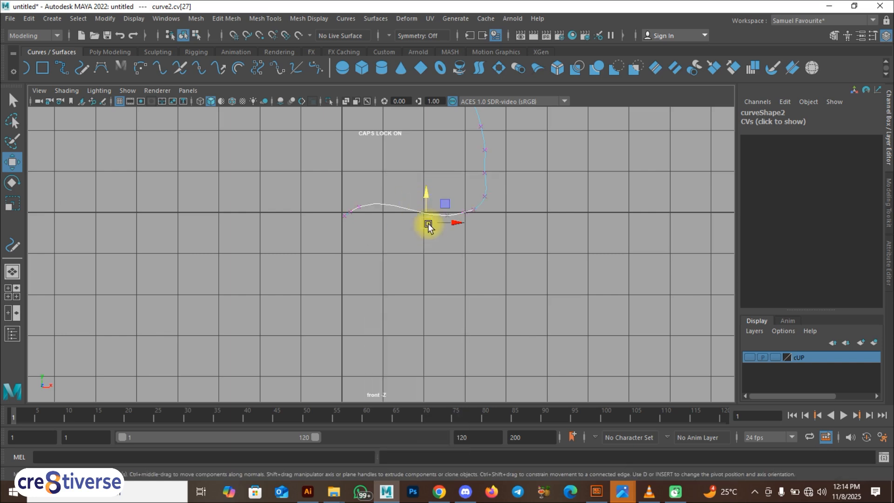
click(448, 214)
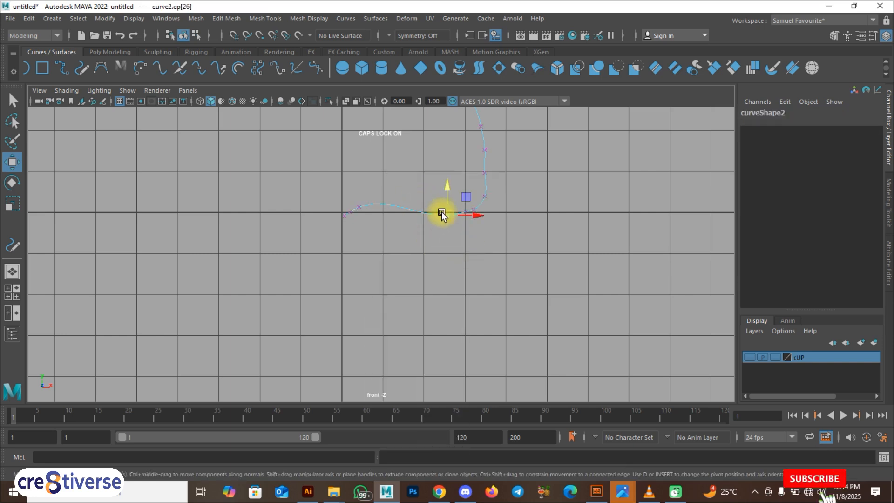
drag(444, 217, 446, 188)
key(ctrl+z)
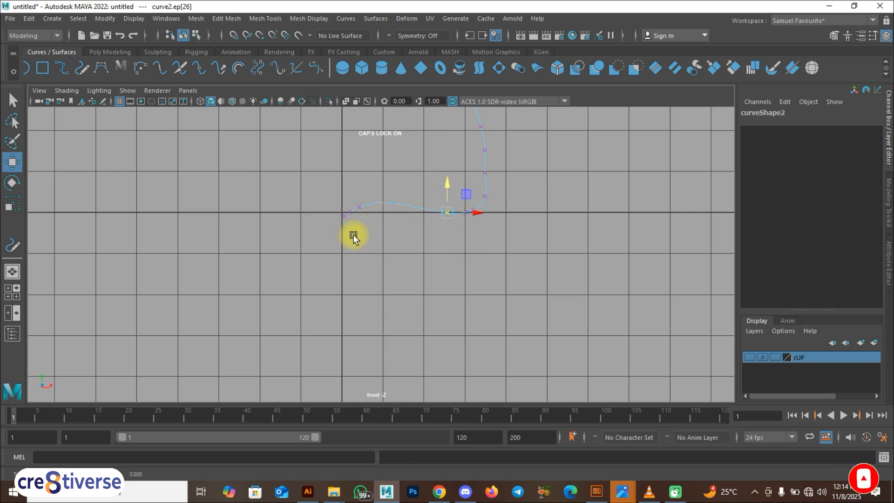
Step: Show the control vertices again and raise the ones at the base's axis end up to the horizontal axis line
right_drag(348, 210, 336, 194)
scroll(349, 230, up, 1)
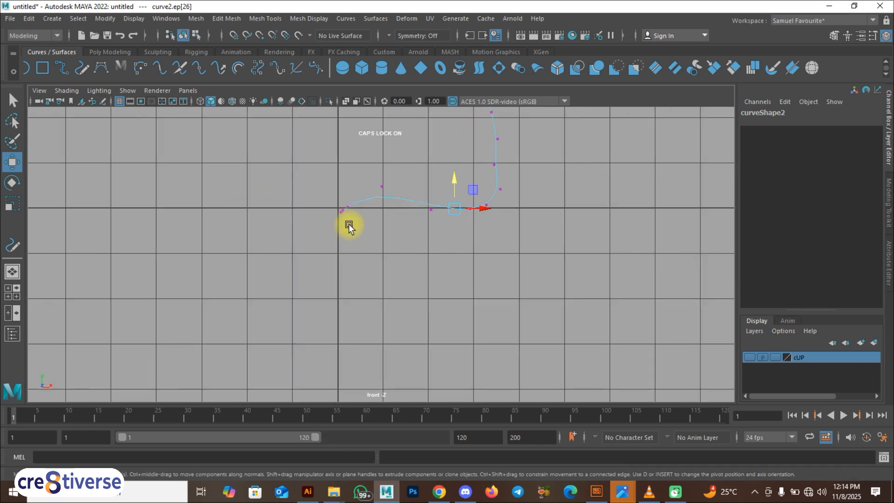
drag(332, 208, 339, 185)
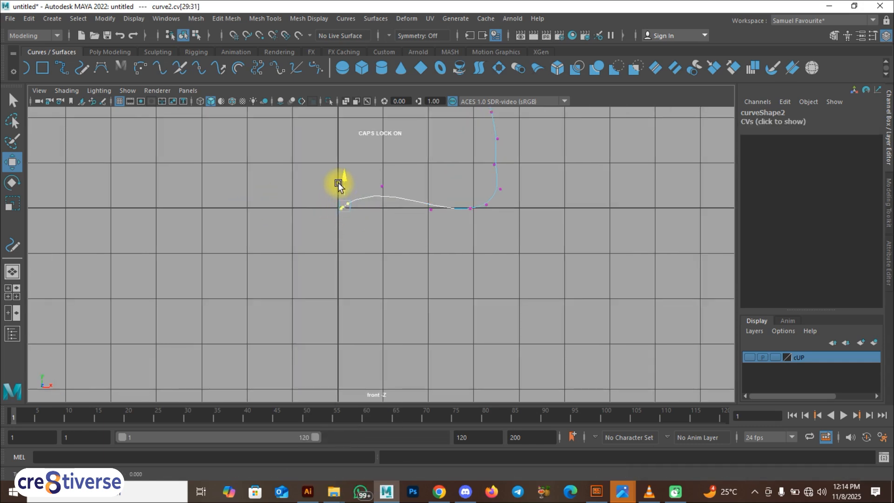
click(411, 250)
scroll(433, 202, down, 5)
alt+middle_drag(407, 113, 378, 246)
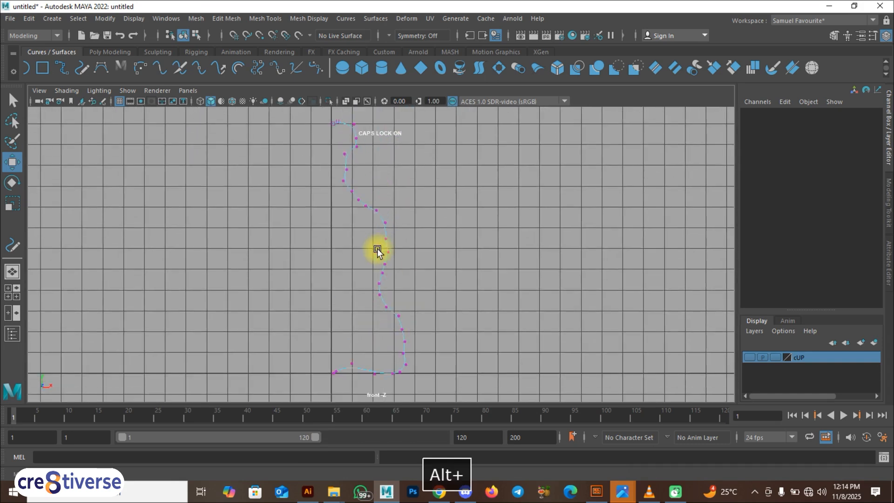
scroll(377, 251, down, 1)
Step: Select the bottle profile in object mode and revolve it 360 degrees around the Y axis as a NURBS surface with 8 segments
right_drag(368, 217, 413, 201)
click(456, 270)
click(362, 151)
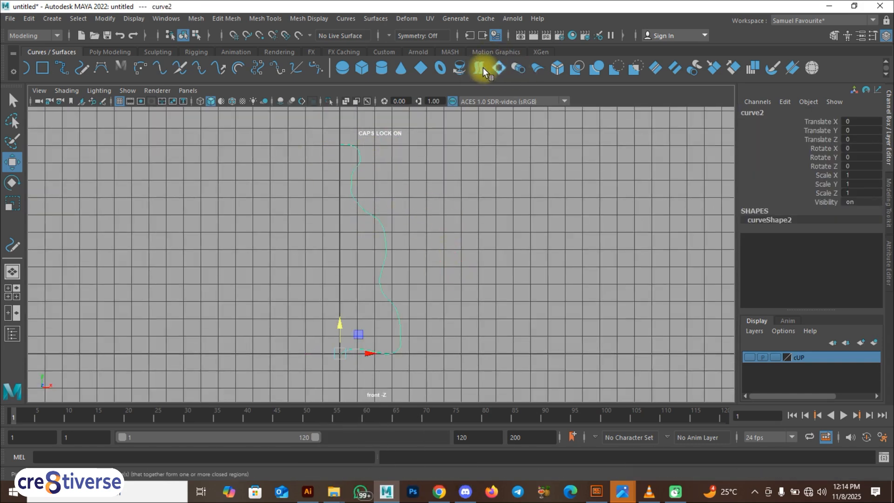
double_click(464, 70)
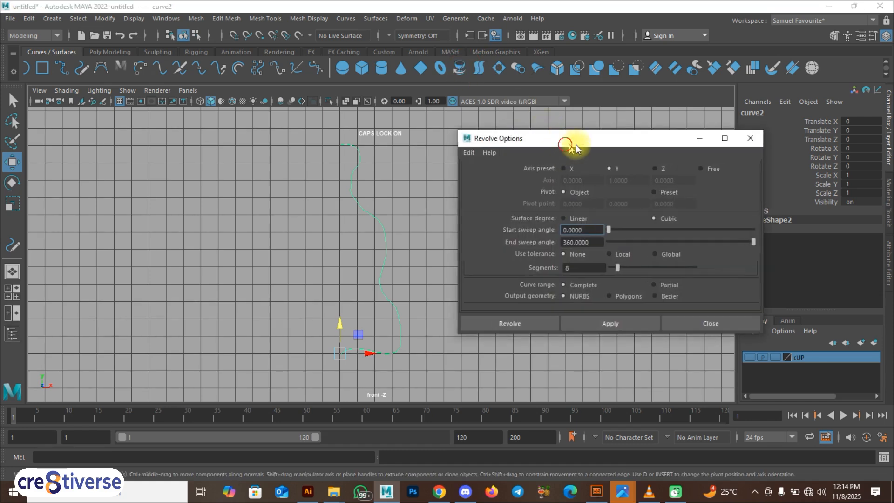
drag(565, 146, 637, 135)
click(682, 316)
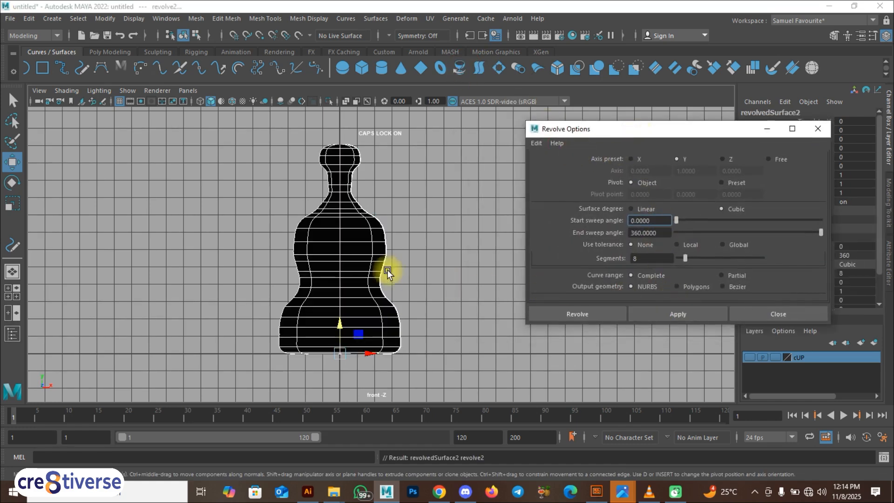
key(space)
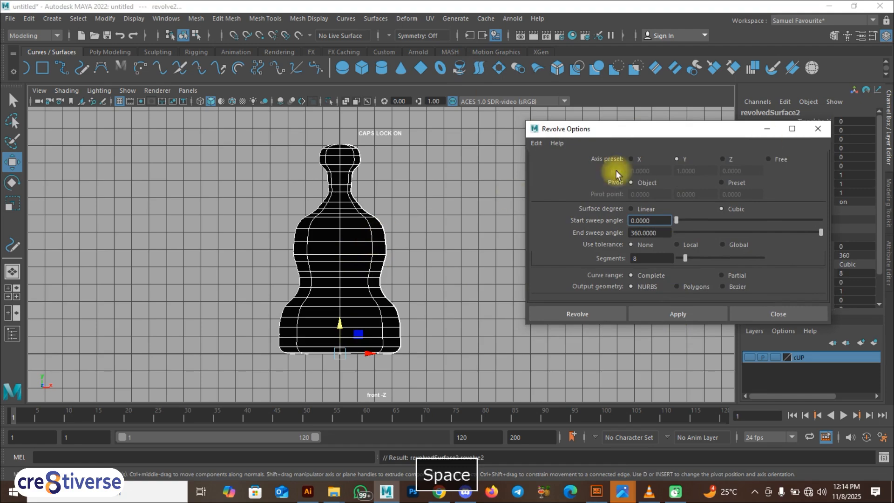
click(776, 315)
Step: Maximize the perspective view, select the revolved bottle and reverse its surface direction
click(479, 210)
key(space)
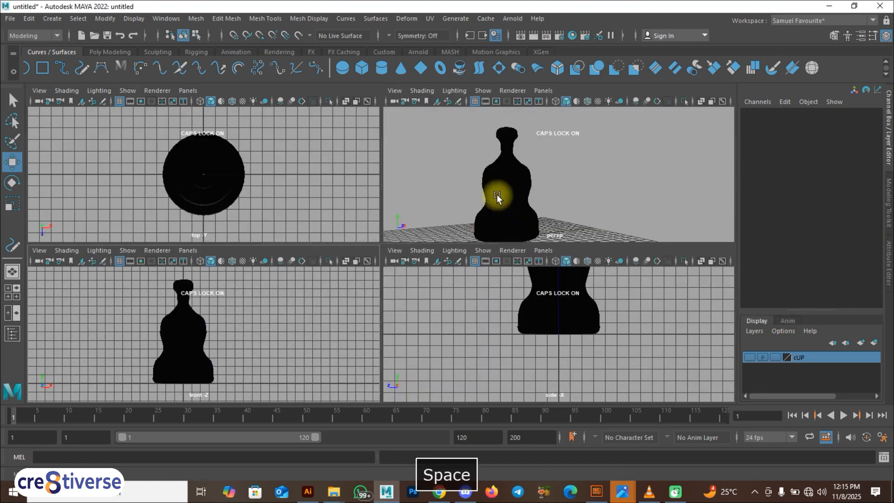
click(479, 210)
key(space)
alt+drag(485, 247, 489, 253)
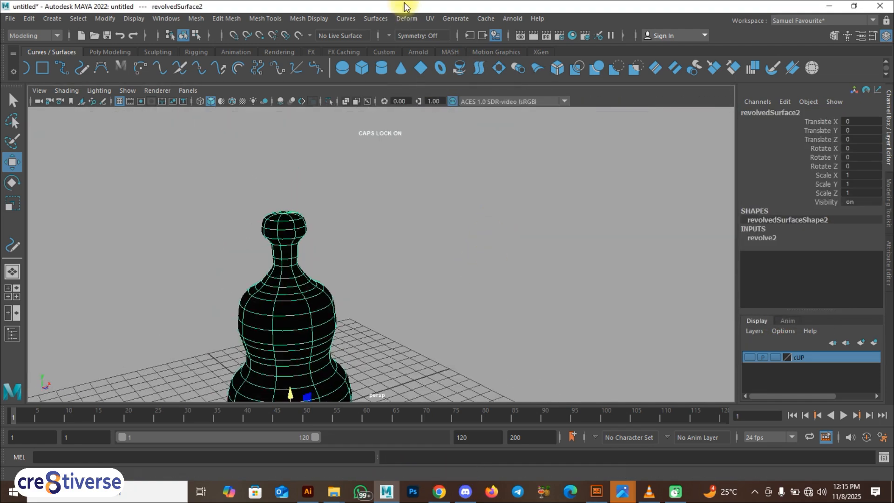
click(383, 18)
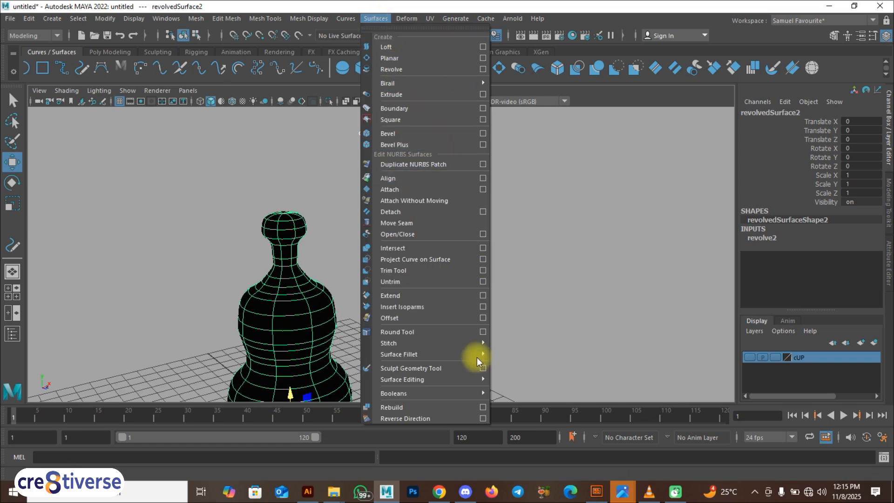
click(436, 420)
Step: Move the bottle surface about 10.4 units along X, away from its profile curve
scroll(359, 303, down, 5)
alt+drag(351, 343, 291, 323)
click(386, 359)
click(287, 330)
drag(308, 363, 345, 377)
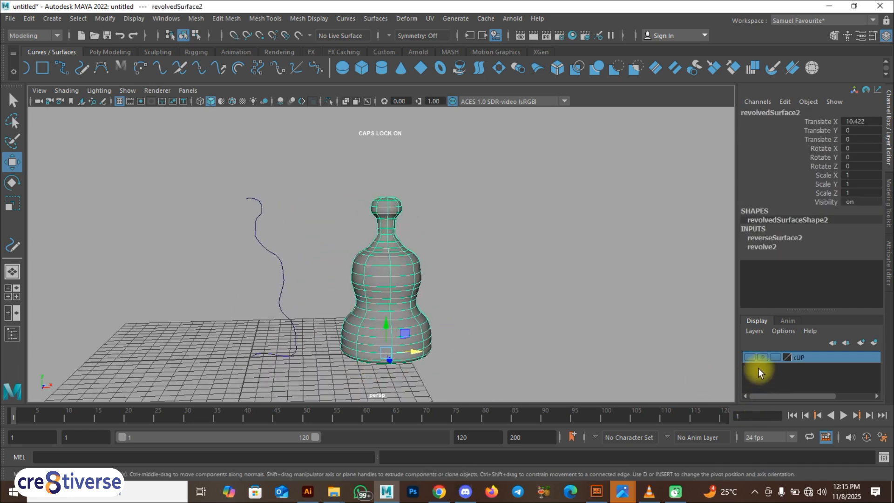
Step: Unhide the cUP layer, shift the goblet to about 12.23 in X and scale it uniformly to about 0.69
click(751, 357)
alt+drag(499, 363, 396, 329)
click(384, 290)
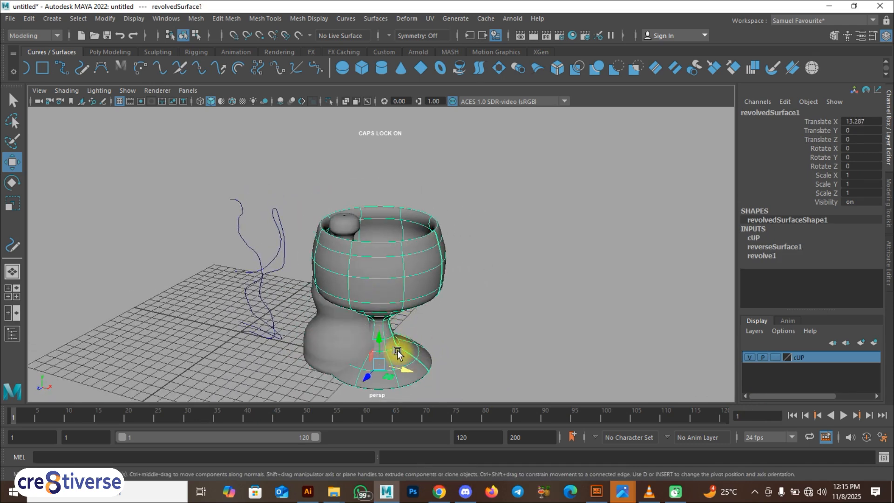
drag(403, 373, 309, 407)
key(r)
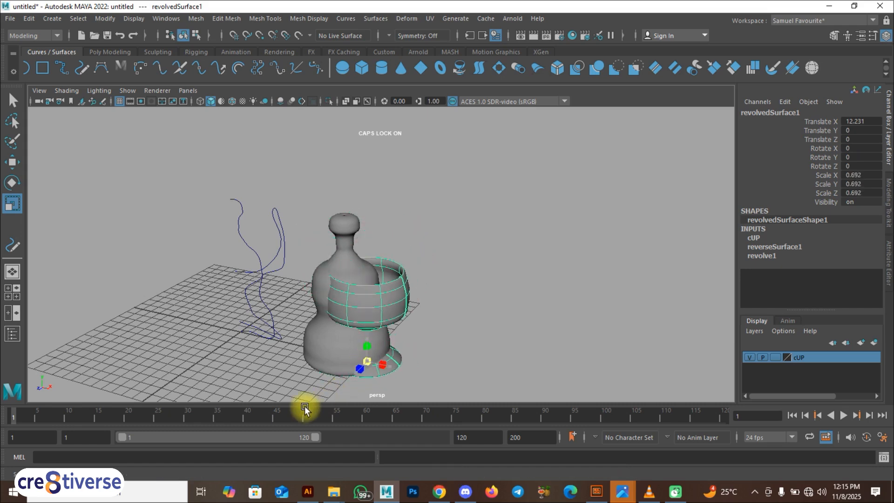
Step: Move the goblet clear of the bottle so the two stand side by side, and deselect it
alt+drag(375, 362, 419, 304)
key(w)
alt+drag(400, 336, 229, 379)
alt+drag(286, 368, 439, 285)
click(439, 285)
mouse_move(397, 312)
alt+mouse_down()
mouse_move(331, 333)
mouse_move(439, 311)
mouse_move(403, 310)
mouse_move(410, 314)
alt+mouse_up()
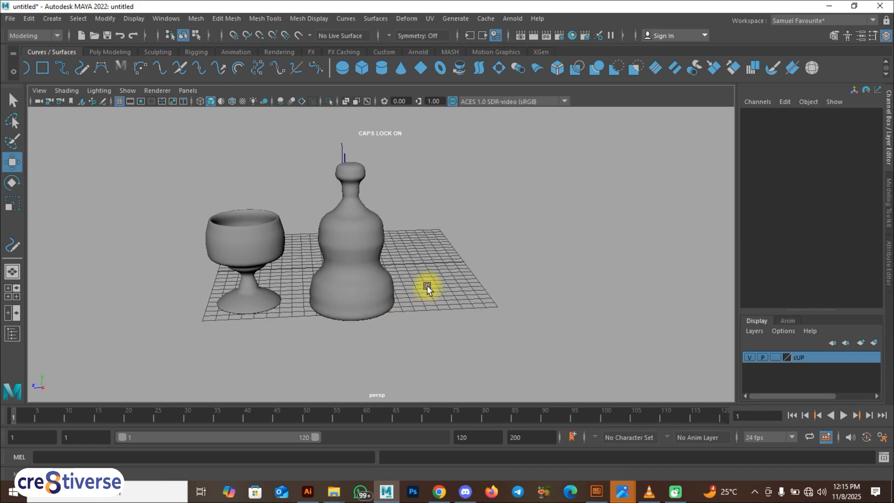